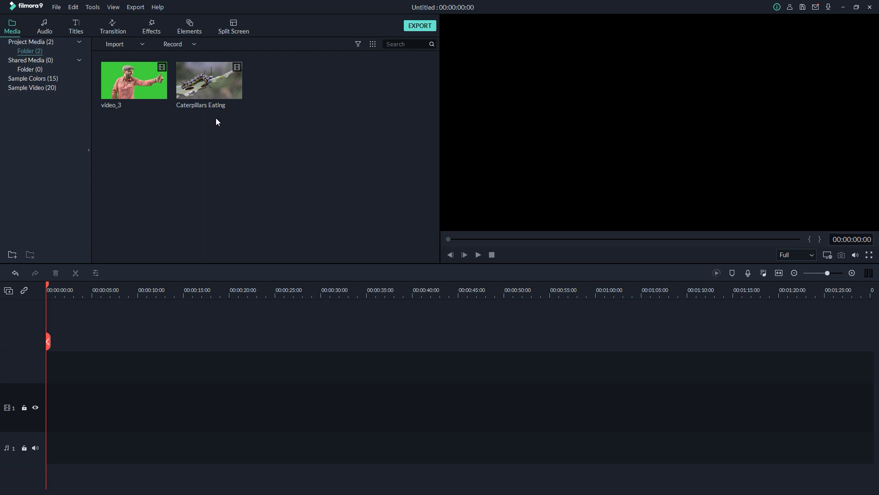
# Place video_3 at the start of video track 1 and key out its green background with Offset 25 and Tolerance 43
pyautogui.moveTo(146, 97); pyautogui.dragTo(48, 411)
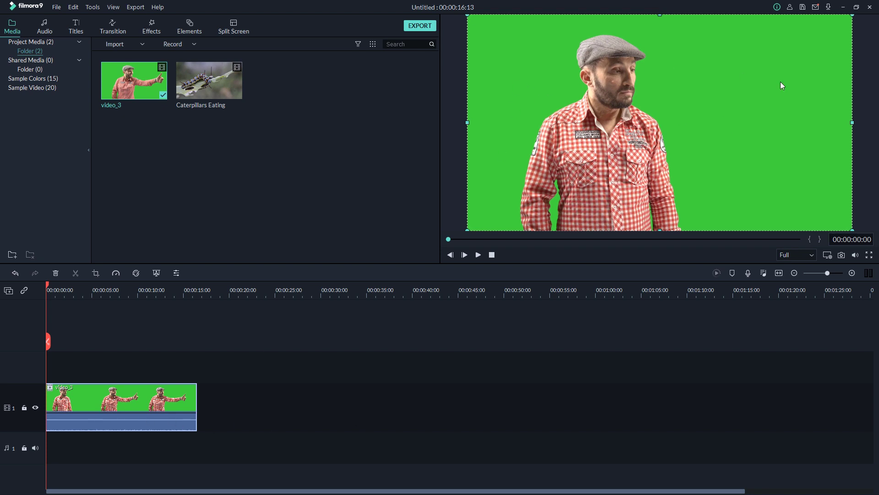
pyautogui.rightClick(171, 397)
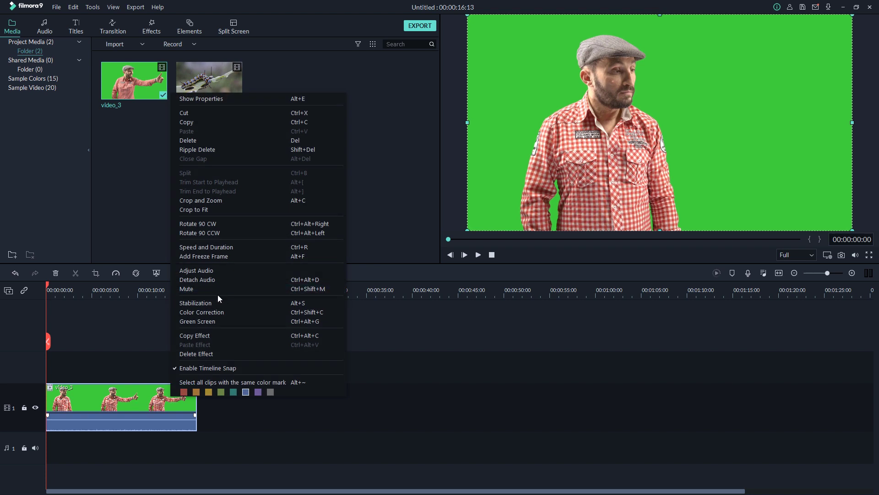
pyautogui.click(217, 321)
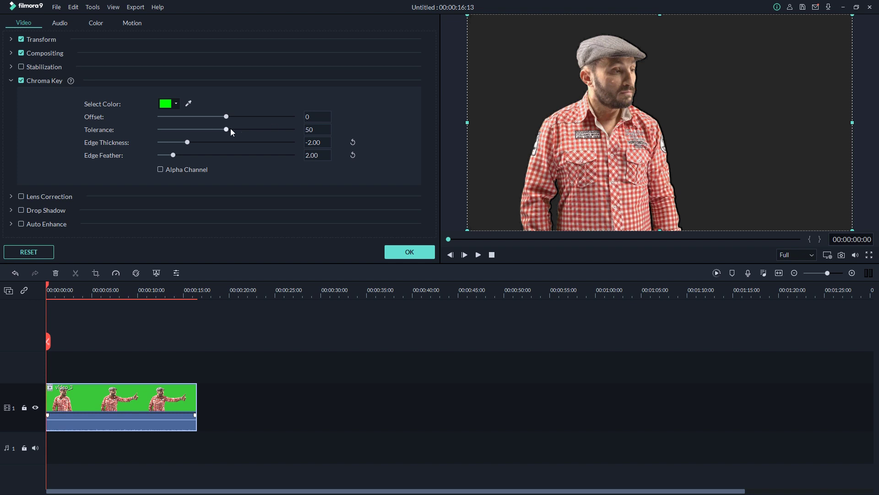
pyautogui.moveTo(227, 117)
pyautogui.mouseDown()
pyautogui.moveTo(242, 117)
pyautogui.moveTo(197, 132)
pyautogui.moveTo(217, 130)
pyautogui.mouseUp()
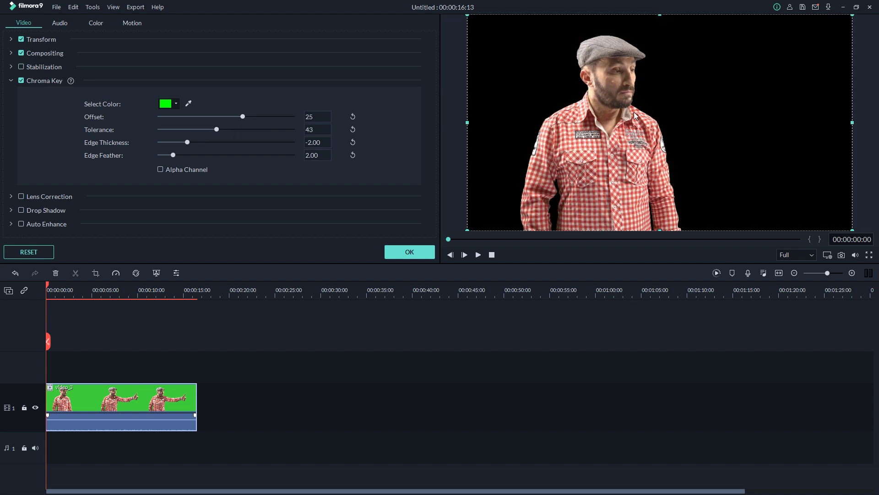
# Enlarge the preview area by making the timeline shorter and the clip settings area narrower
pyautogui.moveTo(758, 286); pyautogui.dragTo(757, 313)
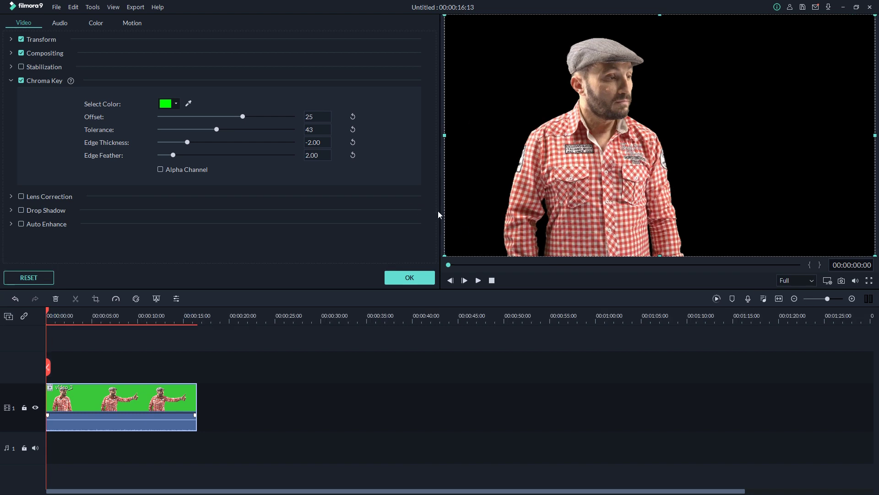
pyautogui.moveTo(439, 212); pyautogui.dragTo(399, 212)
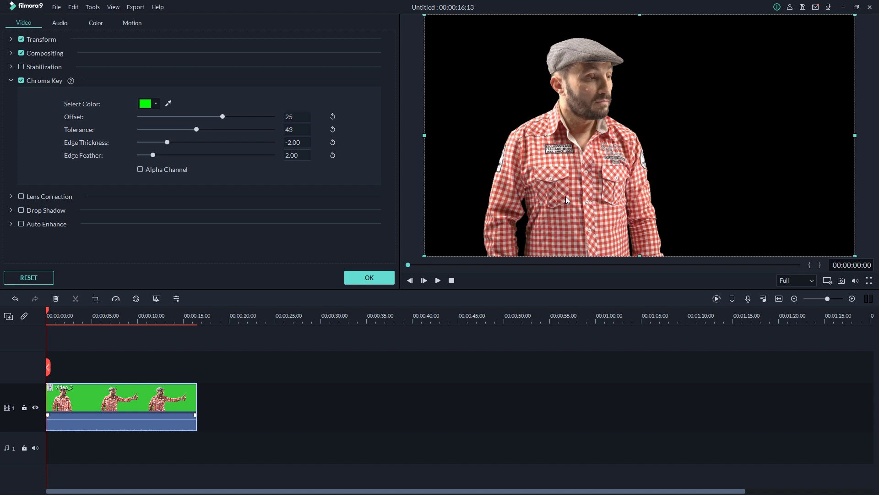
# Compare the clip with Chroma Key off and on, check the keyed frame at 00:00:08:16 and view the key color options
pyautogui.click(23, 81)
pyautogui.click(23, 81)
pyautogui.moveTo(48, 314); pyautogui.dragTo(125, 326)
pyautogui.click(125, 327)
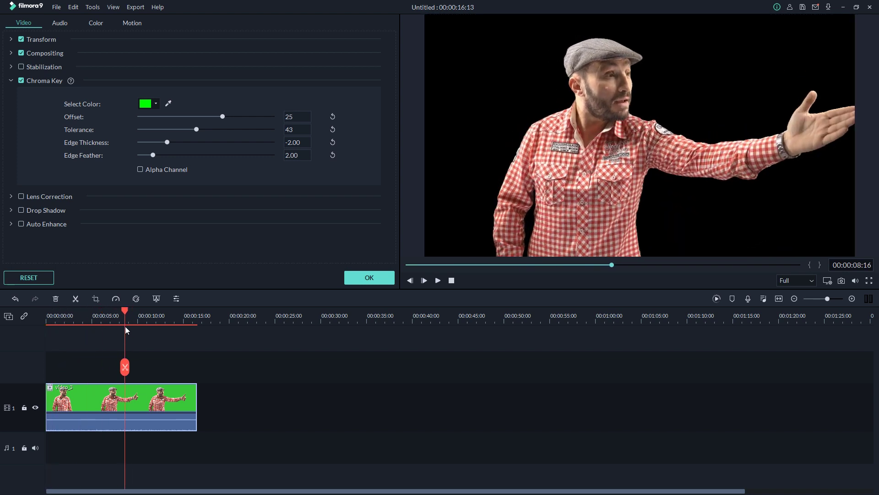
pyautogui.click(156, 105)
pyautogui.click(158, 106)
# Try flipping the clip horizontally, set its scale to 99.31% and X position to -74.0, and restore the original orientation
pyautogui.click(11, 81)
pyautogui.click(11, 40)
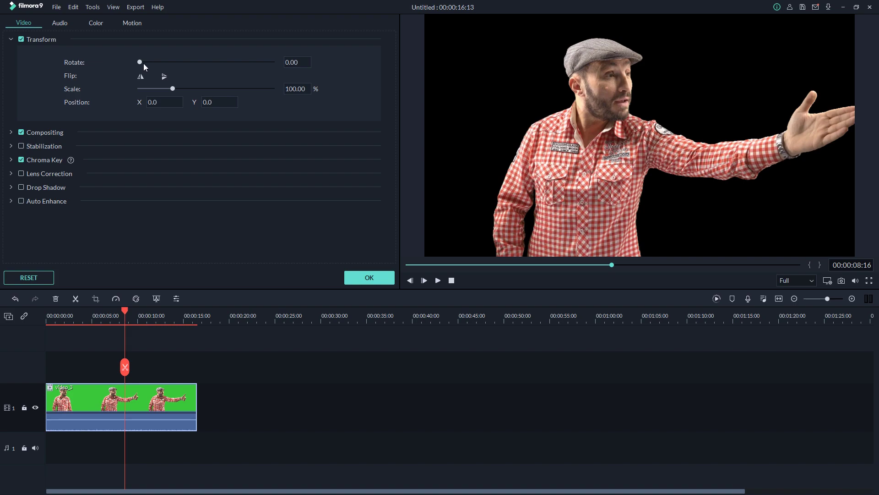
pyautogui.moveTo(138, 62); pyautogui.dragTo(119, 87)
pyautogui.click(148, 78)
pyautogui.click(147, 79)
pyautogui.click(147, 79)
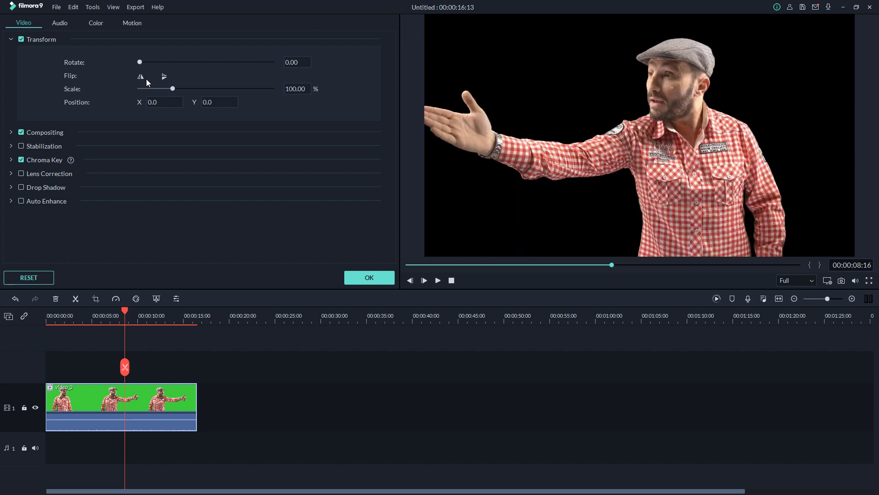
pyautogui.moveTo(173, 88); pyautogui.dragTo(120, 102)
pyautogui.click(144, 76)
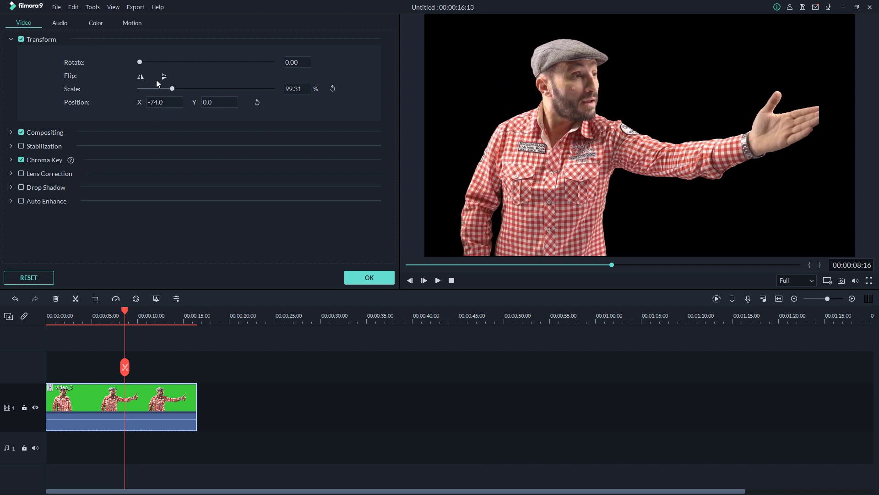
# Turn off Compositing for the video_3 clip
pyautogui.click(10, 39)
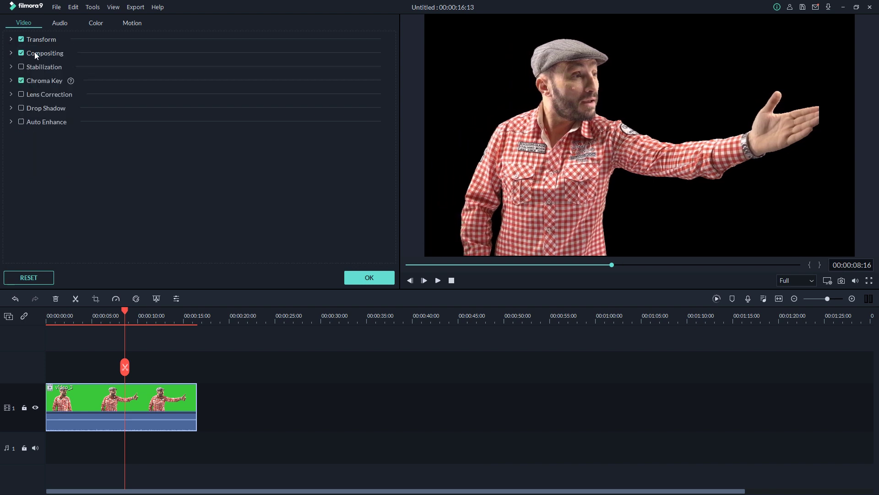
pyautogui.click(15, 54)
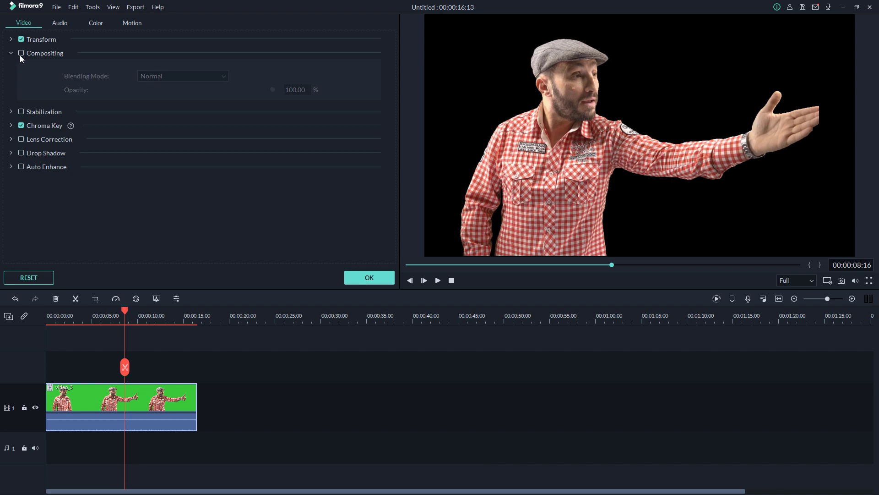
pyautogui.click(11, 54)
# Play the unstabilized clip from its start for reference and enable Stabilization on it
pyautogui.click(12, 67)
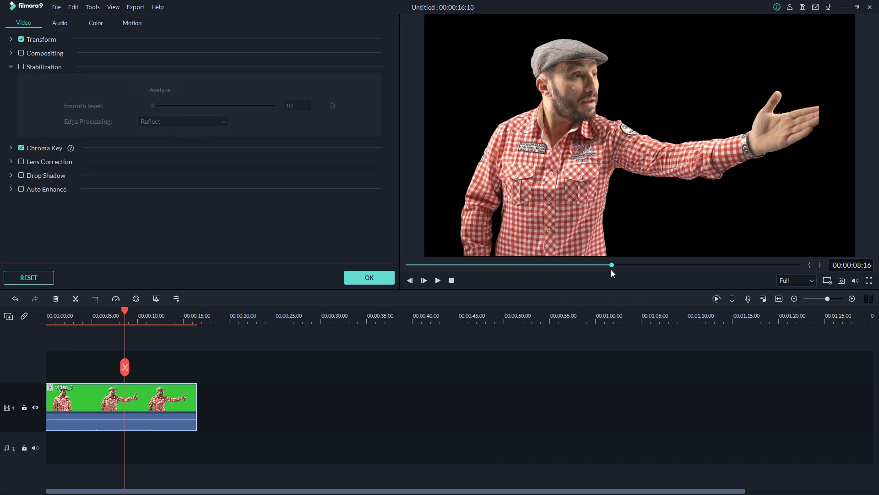
pyautogui.moveTo(612, 265); pyautogui.dragTo(406, 265)
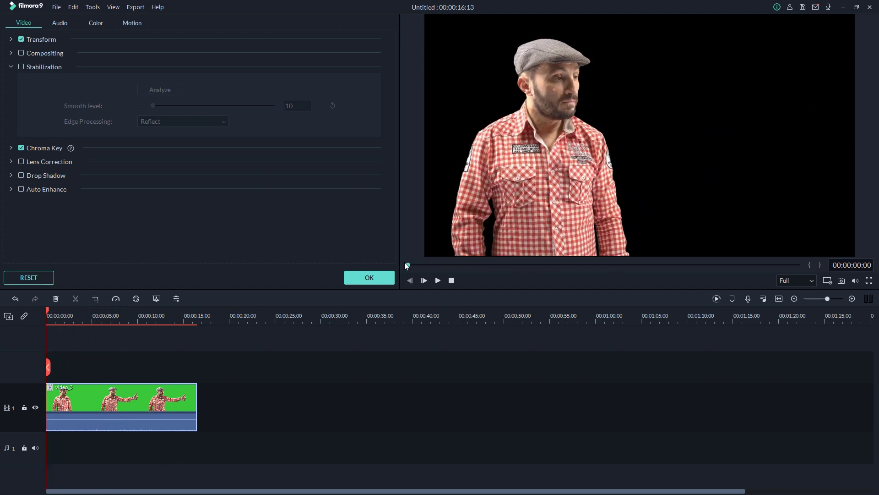
pyautogui.click(439, 280)
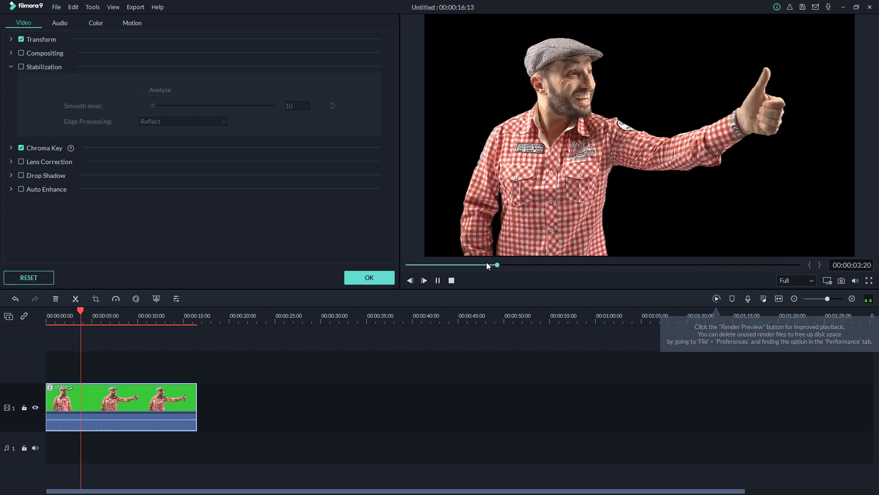
pyautogui.click(438, 282)
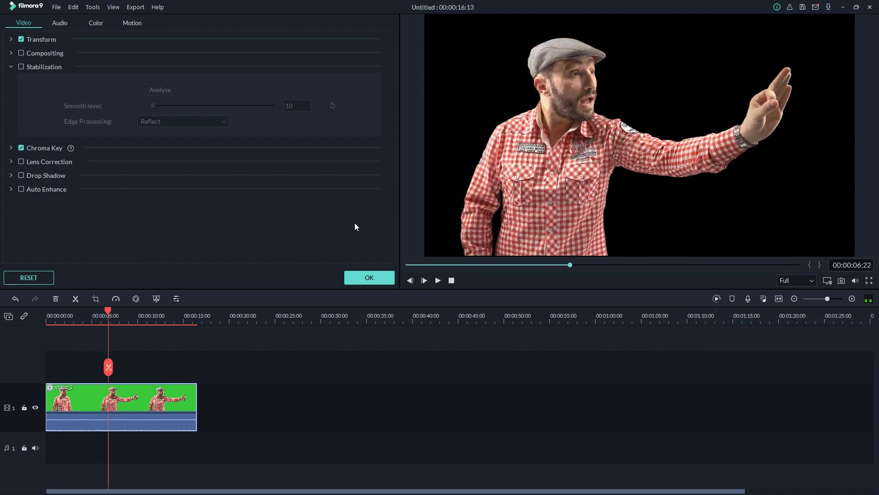
pyautogui.click(22, 67)
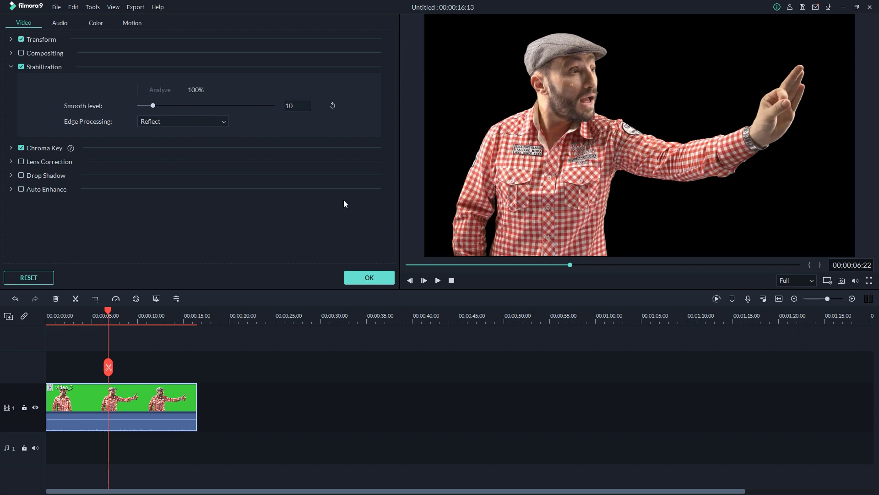
# Play the stabilized clip from the beginning to check its motion
pyautogui.click(444, 265)
pyautogui.click(411, 281)
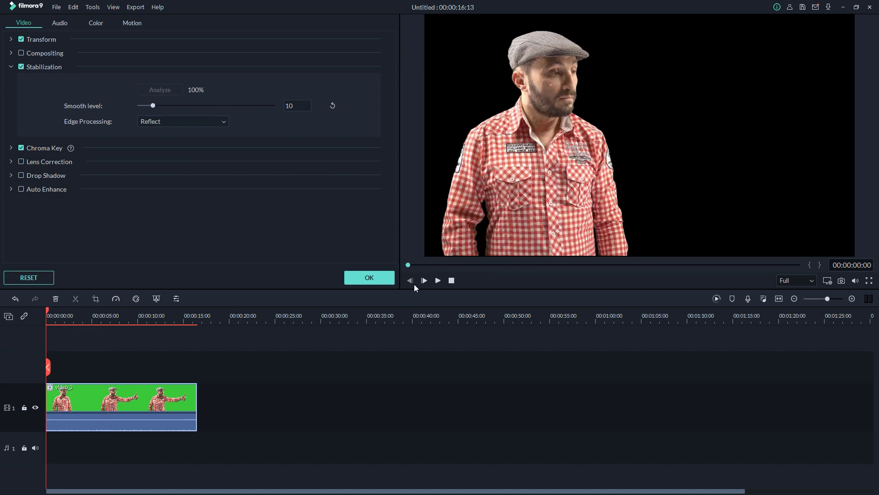
pyautogui.click(437, 281)
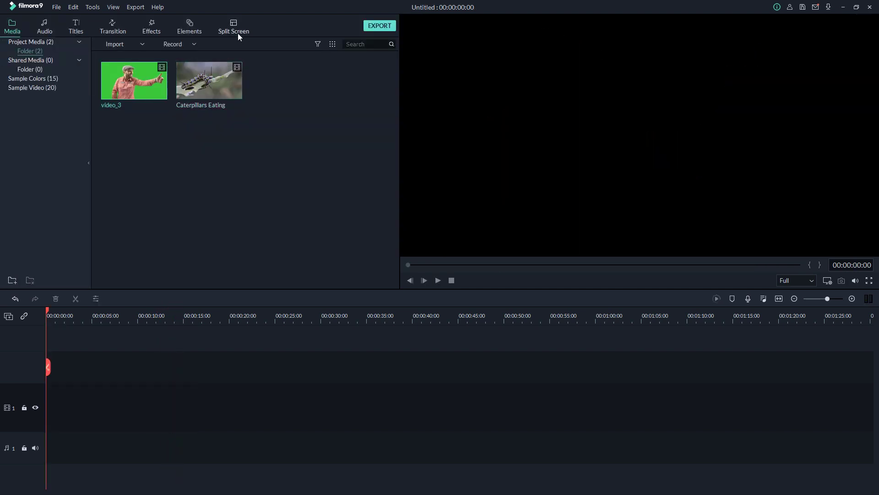
# Add the two-part split screen layout with a diagonal divider to the start of video track 1
pyautogui.click(238, 33)
pyautogui.scroll(-10, 350, 131)
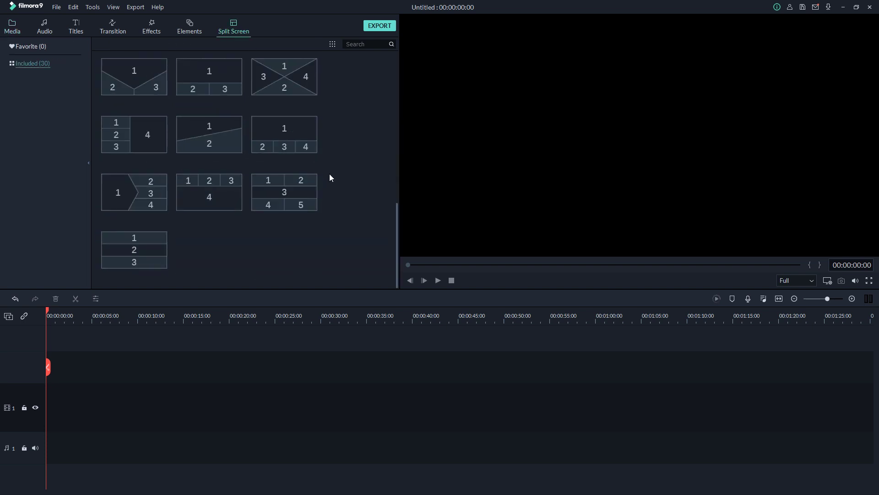
pyautogui.scroll(10, 325, 179)
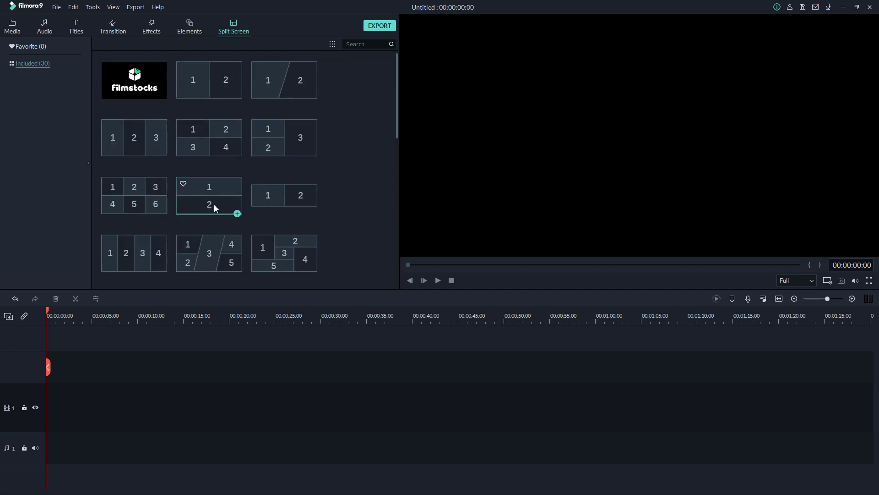
pyautogui.click(279, 83)
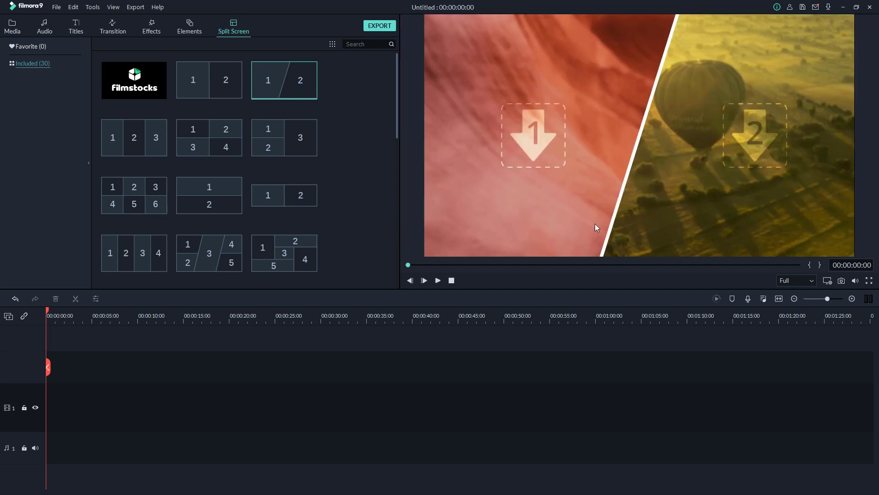
pyautogui.click(312, 99)
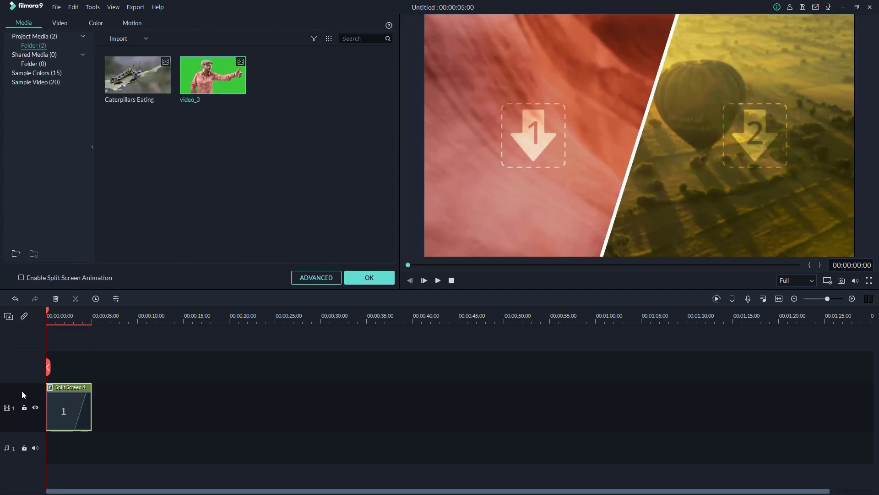
# Fill split screen area 1 with Caterpillars Eating and area 2 with video_3
pyautogui.click(542, 133)
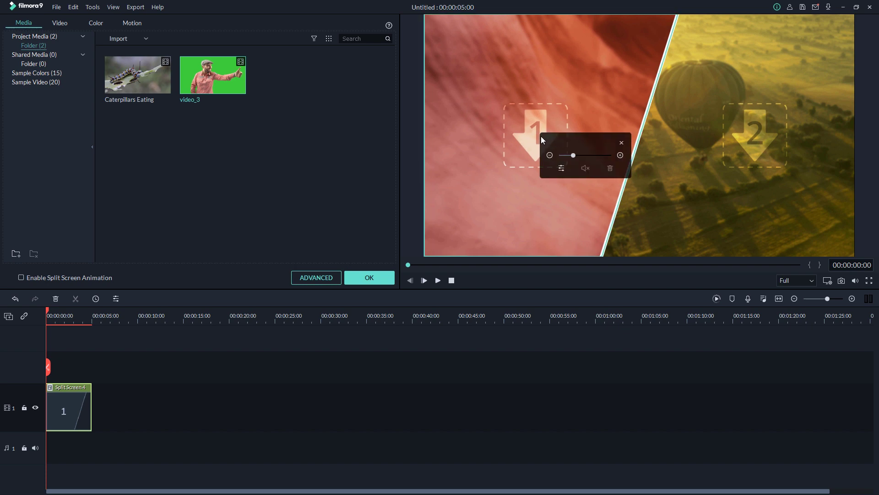
pyautogui.click(138, 78)
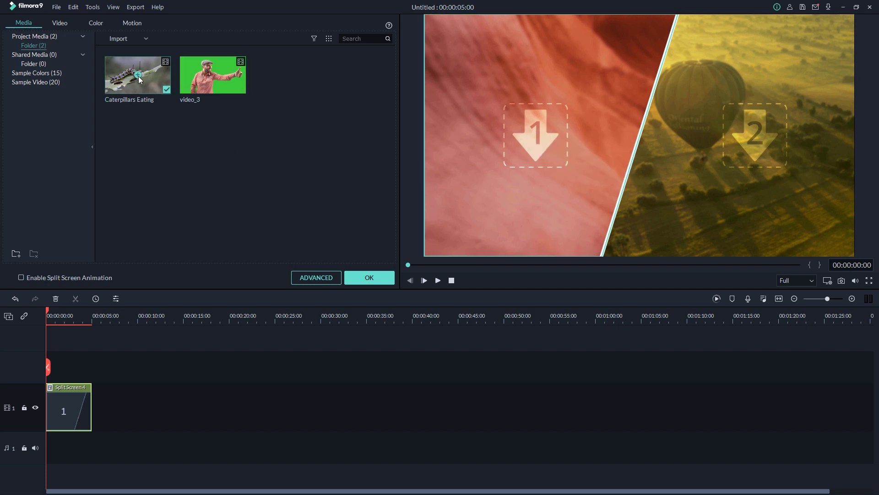
pyautogui.click(761, 139)
pyautogui.click(212, 77)
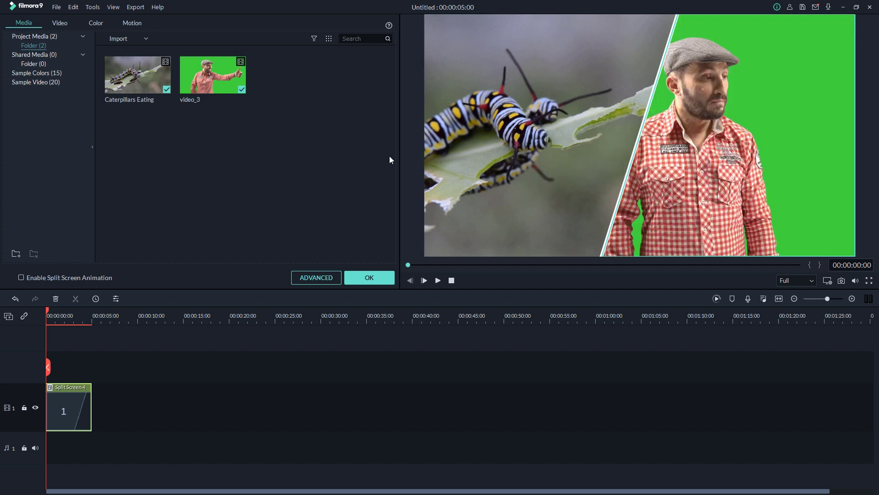
# Shift video_3 to the right within its split screen area so the man is fully framed, and play the result
pyautogui.moveTo(734, 184); pyautogui.dragTo(759, 184)
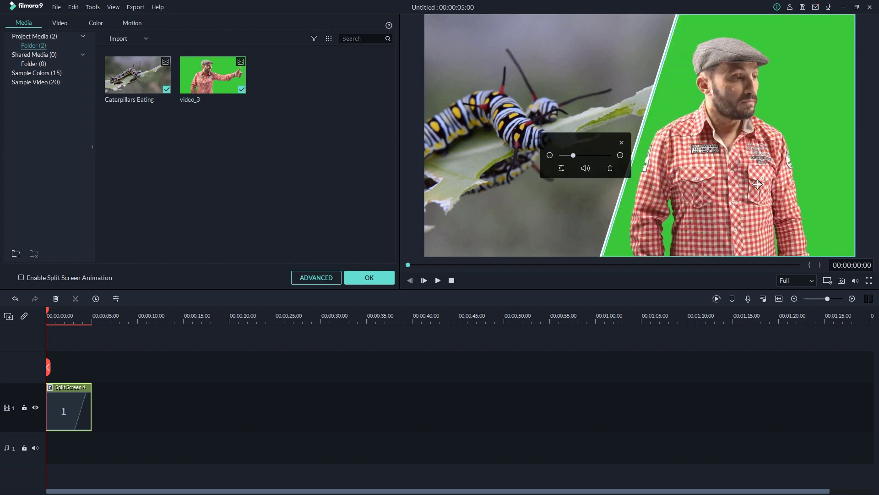
pyautogui.click(552, 203)
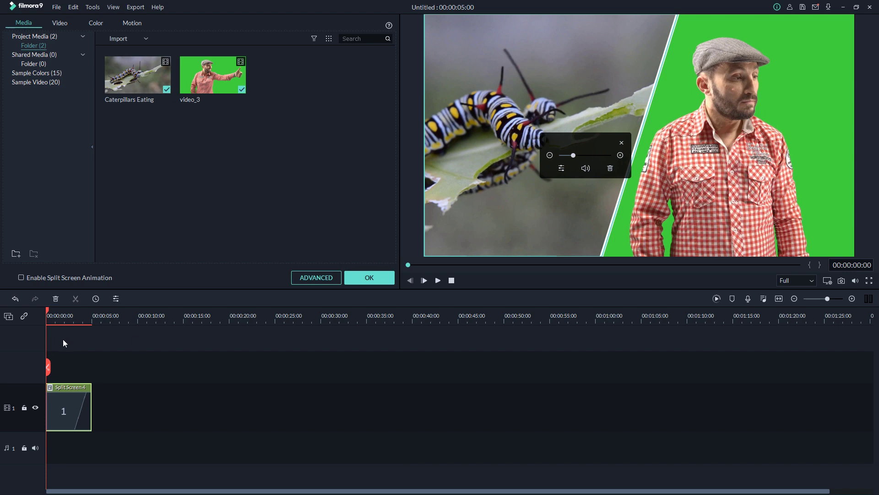
pyautogui.click(438, 281)
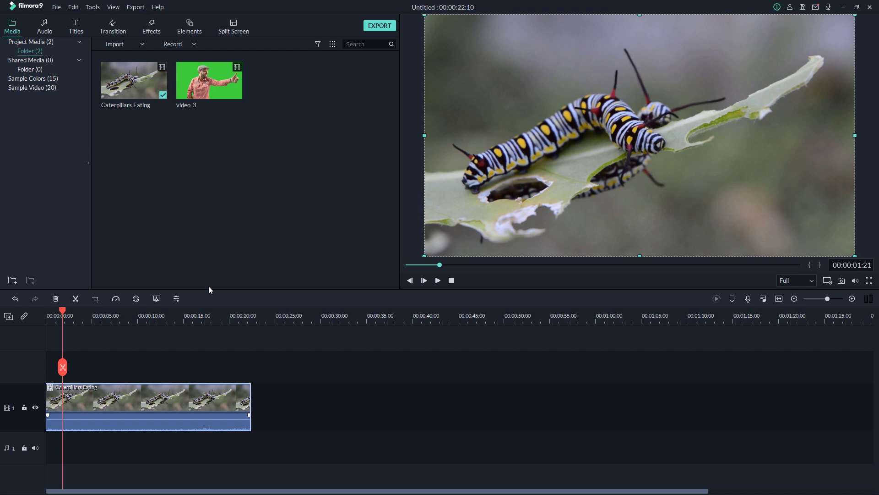
# Open advanced color correction for the Caterpillars Eating clip and apply the Sparta 300 preset
pyautogui.rightClick(232, 402)
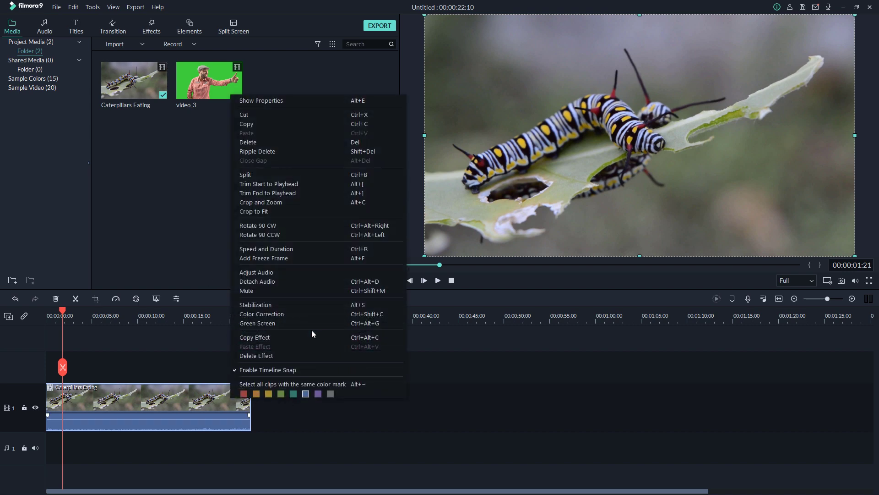
pyautogui.click(287, 315)
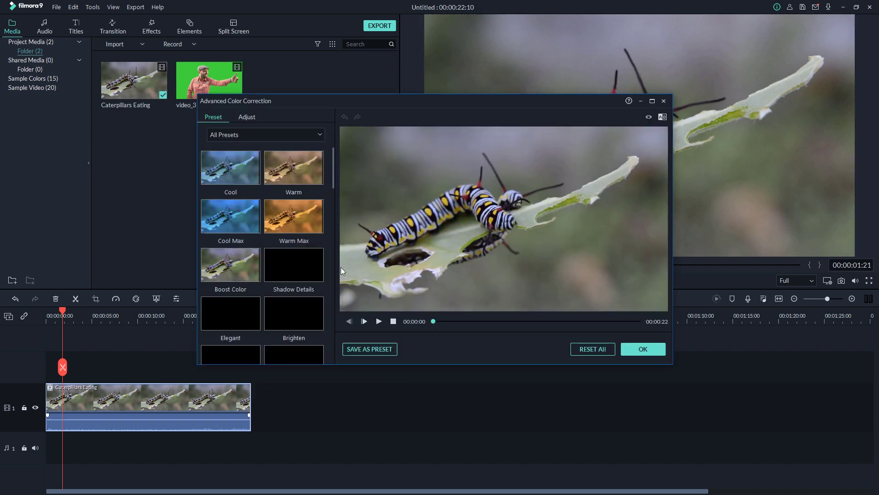
pyautogui.scroll(-10, 271, 247)
pyautogui.scroll(-1, 271, 254)
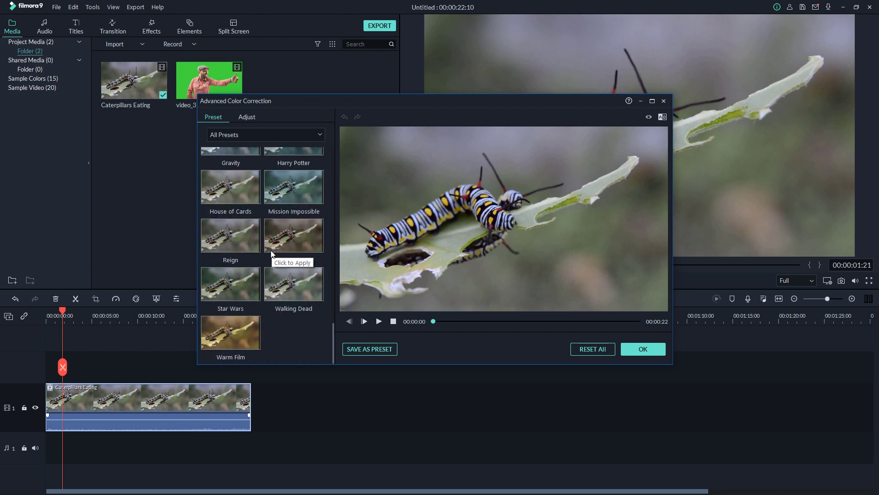
pyautogui.click(274, 253)
pyautogui.click(231, 248)
pyautogui.click(289, 247)
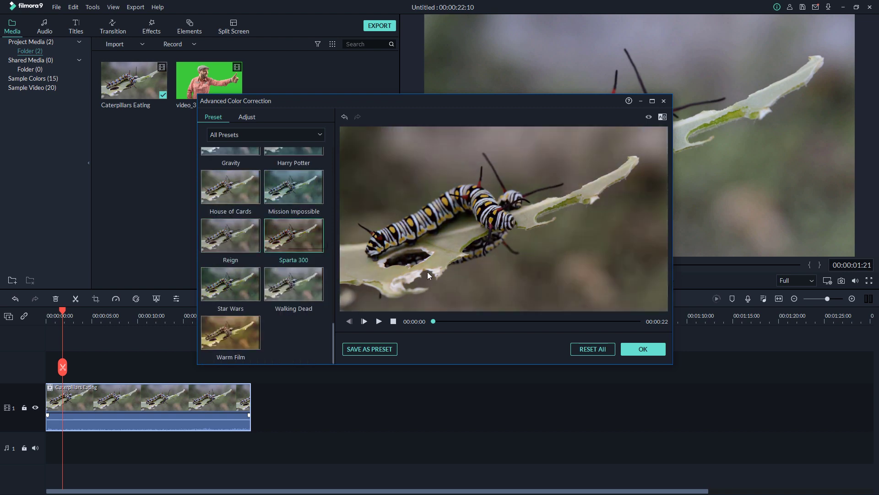
# Move the color correction preview to 00:00:04 and switch the clip's preset to Shadow Details
pyautogui.moveTo(436, 322); pyautogui.dragTo(484, 326)
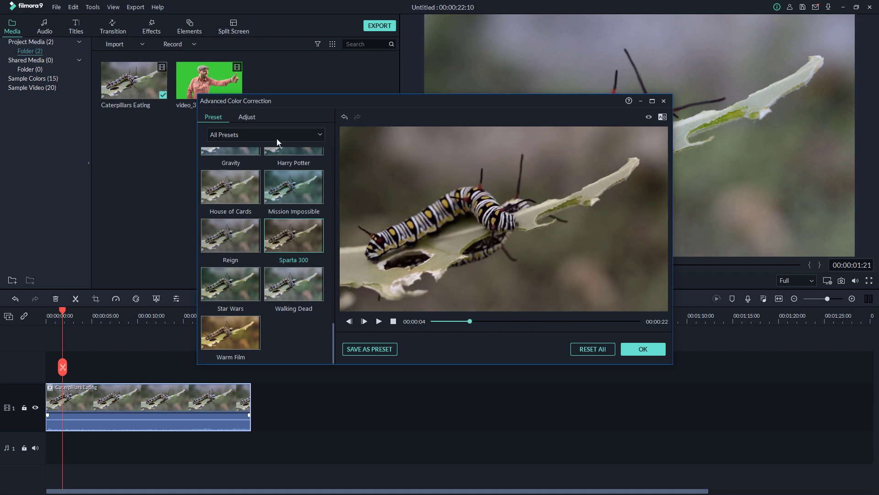
pyautogui.scroll(10, 271, 184)
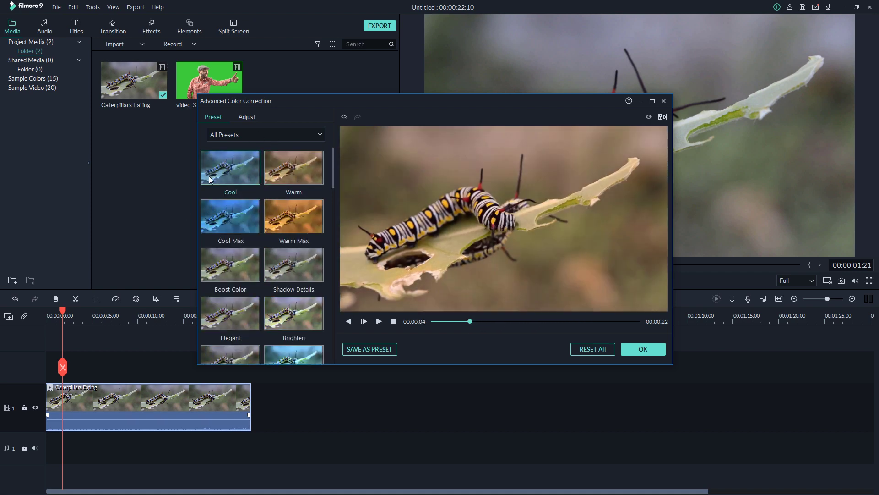
pyautogui.click(295, 218)
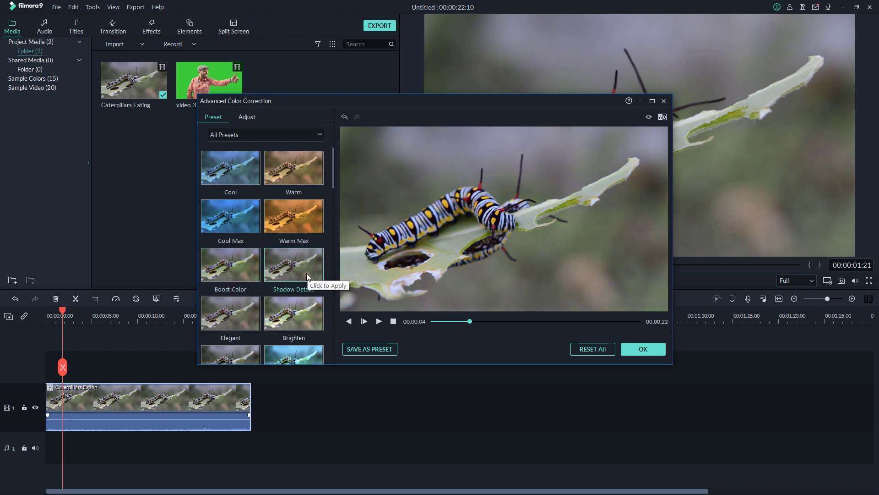
pyautogui.scroll(-5, 312, 304)
pyautogui.scroll(5, 311, 304)
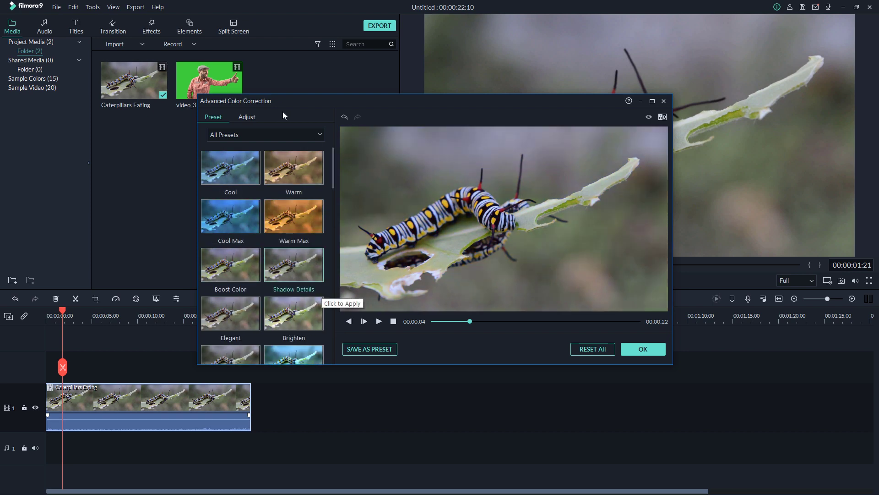
# Apply automatic color enhancement to the Caterpillars Eating clip in the manual color adjustments
pyautogui.click(249, 118)
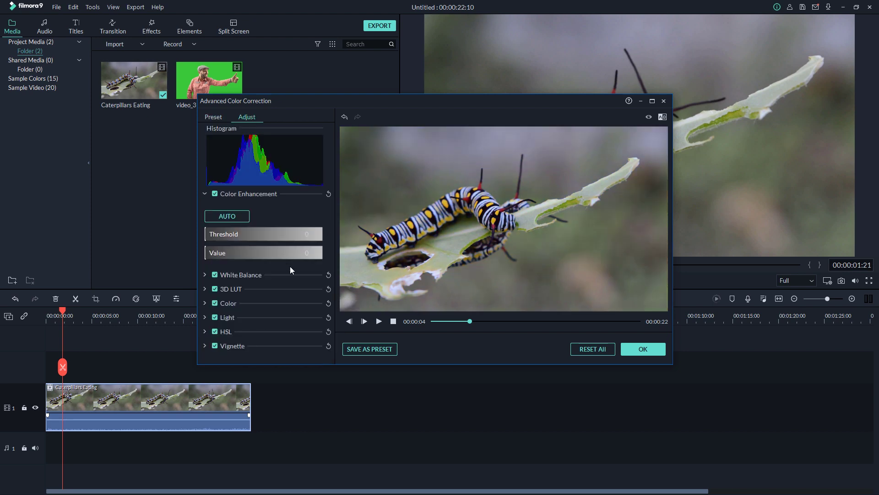
pyautogui.click(207, 274)
pyautogui.click(206, 274)
pyautogui.click(233, 216)
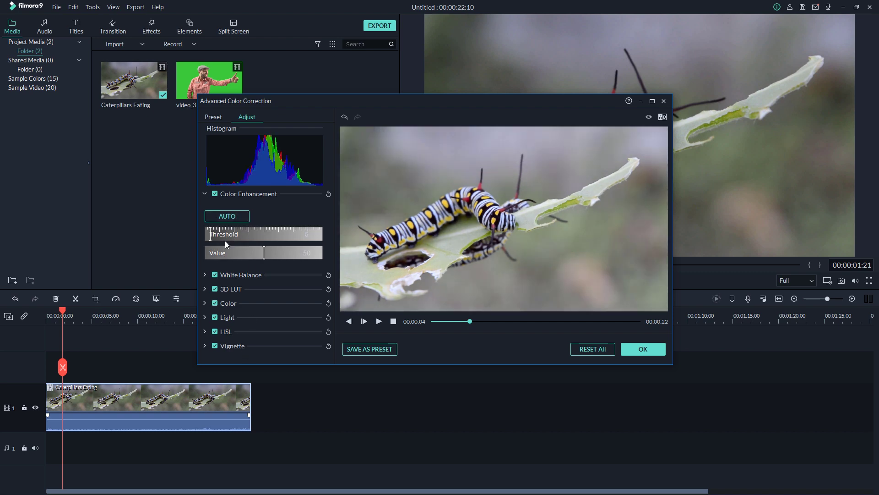
# Apply the Dark Film 3D LUT, confirm the color correction and scrub the timeline to 00:00:01:15
pyautogui.click(205, 289)
pyautogui.scroll(-1, 244, 305)
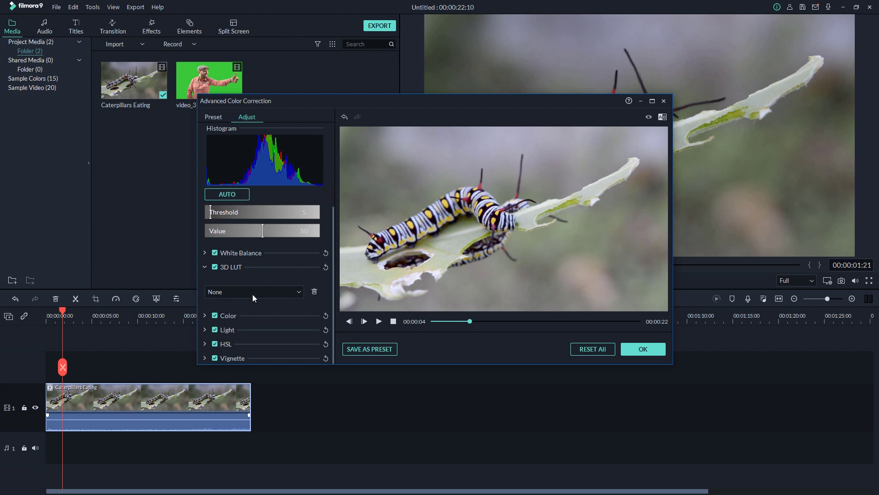
pyautogui.click(252, 292)
pyautogui.click(281, 357)
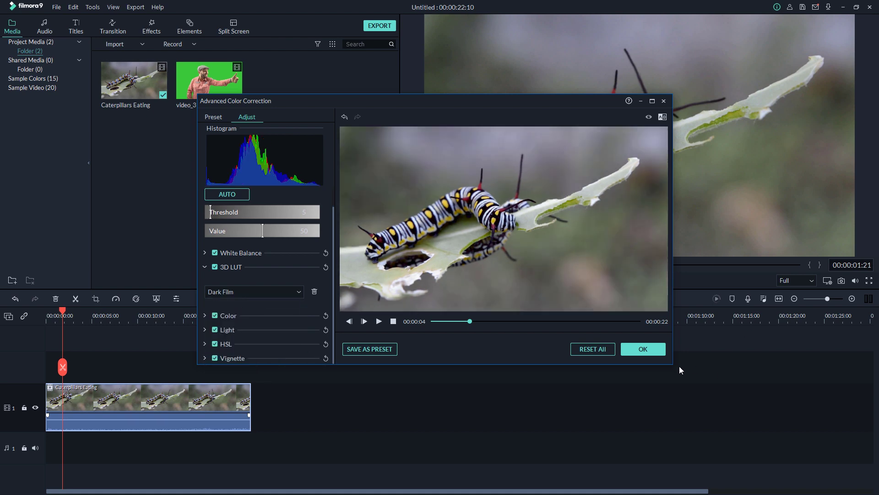
pyautogui.click(650, 351)
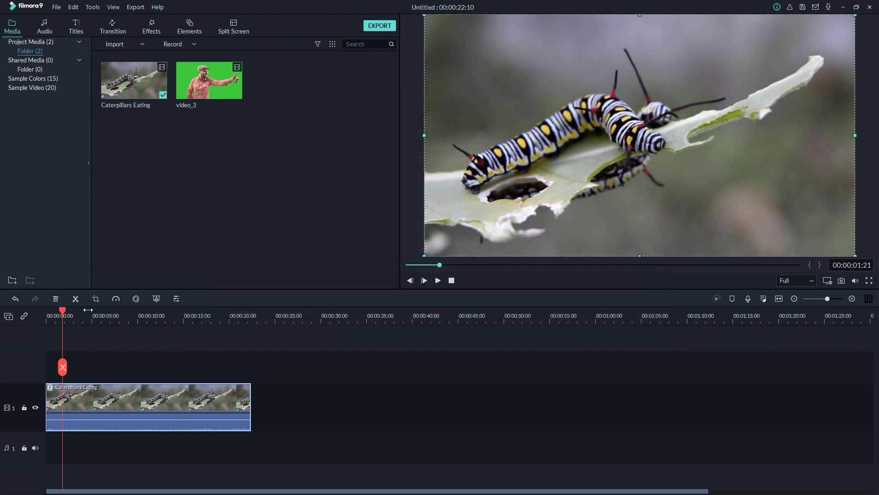
pyautogui.moveTo(63, 310); pyautogui.dragTo(61, 366)
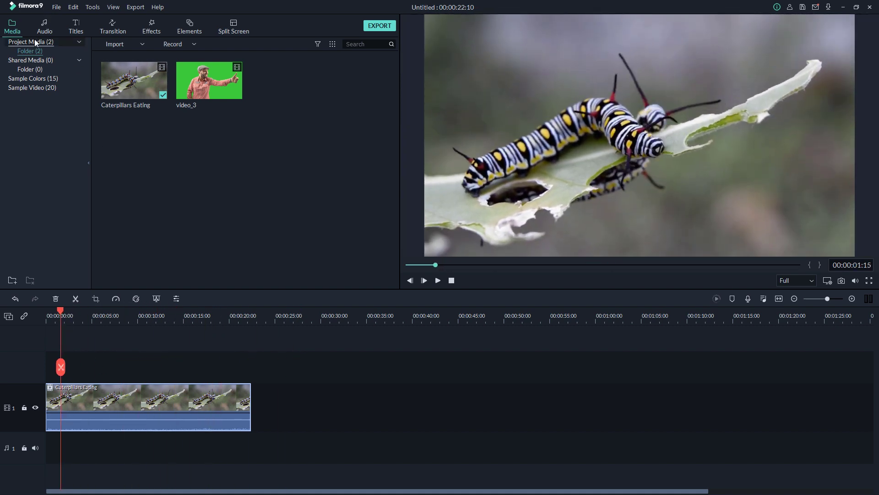
pyautogui.click(46, 30)
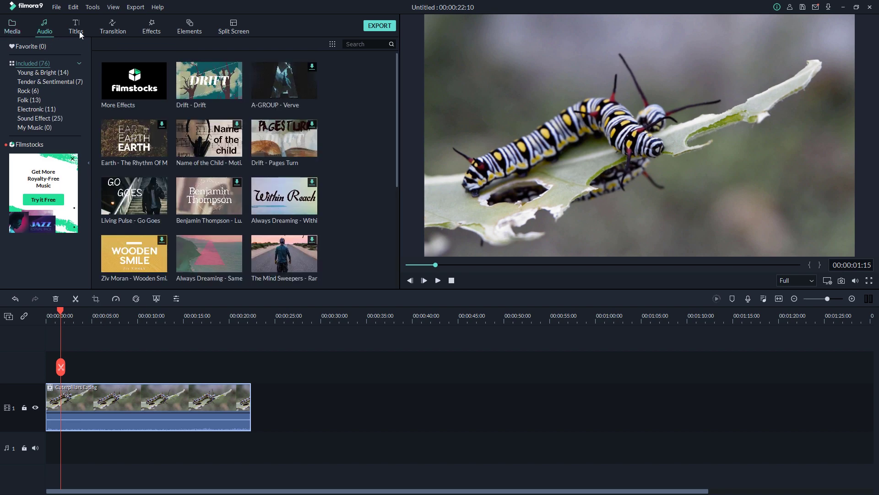
pyautogui.click(13, 27)
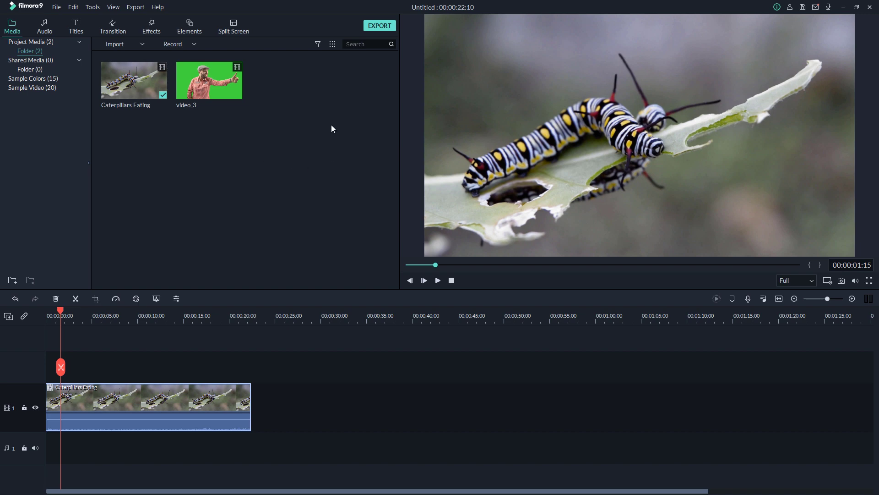
pyautogui.click(44, 30)
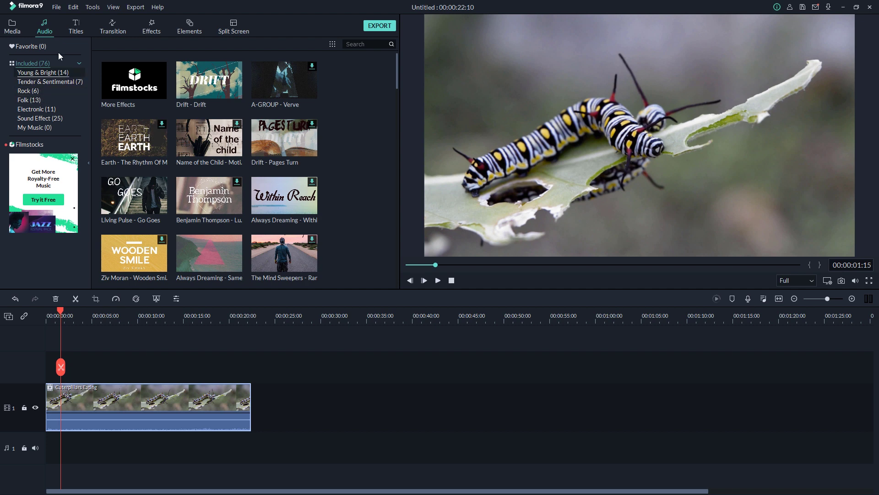
# Add the New Opener 23 title directly after the Caterpillars Eating clip on video track 1 and play it
pyautogui.click(72, 31)
pyautogui.press('End')
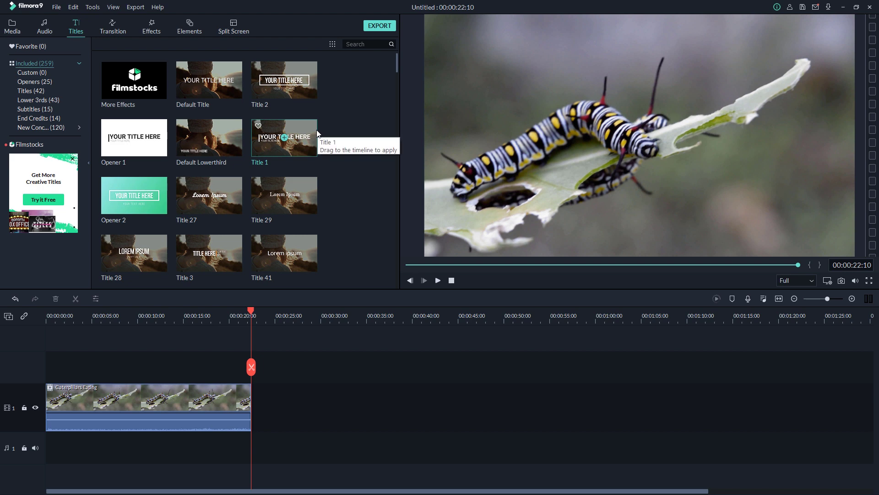
pyautogui.scroll(-10, 339, 118)
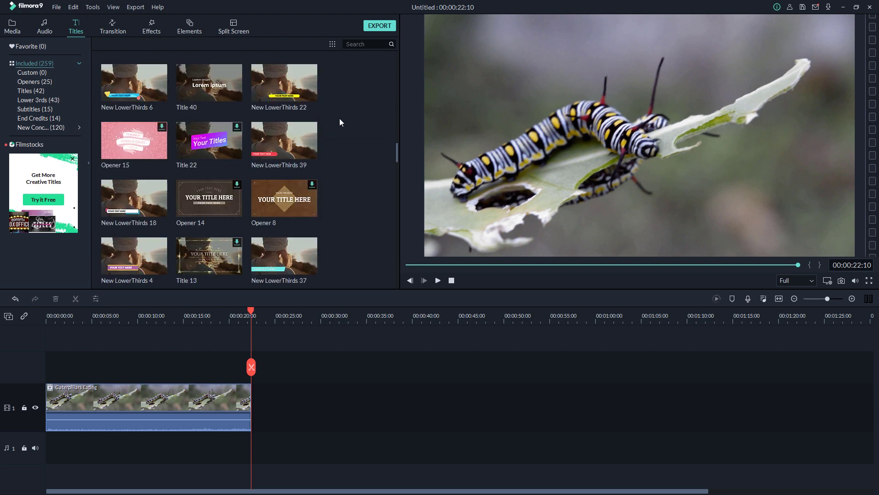
pyautogui.scroll(-3, 339, 119)
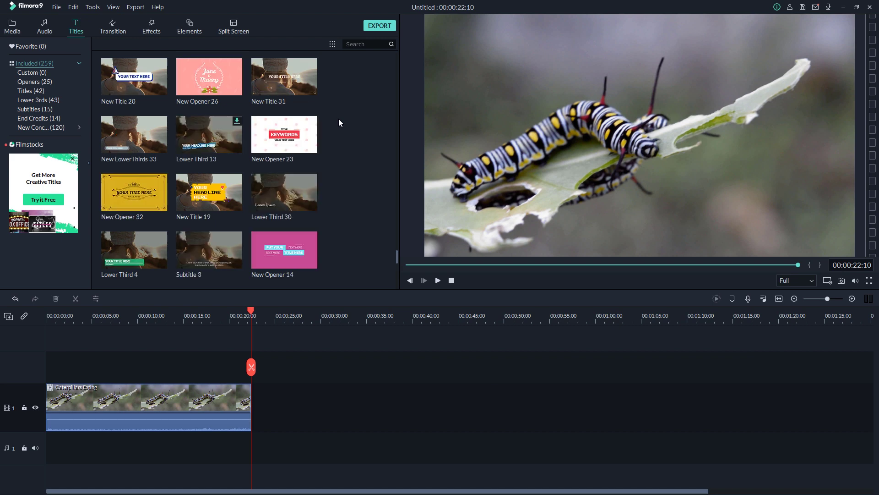
pyautogui.moveTo(256, 122); pyautogui.dragTo(260, 408)
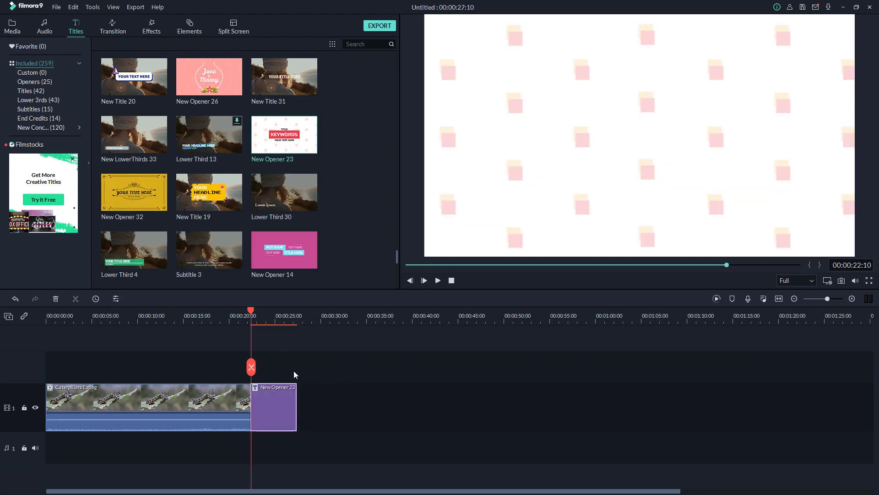
pyautogui.press('space')
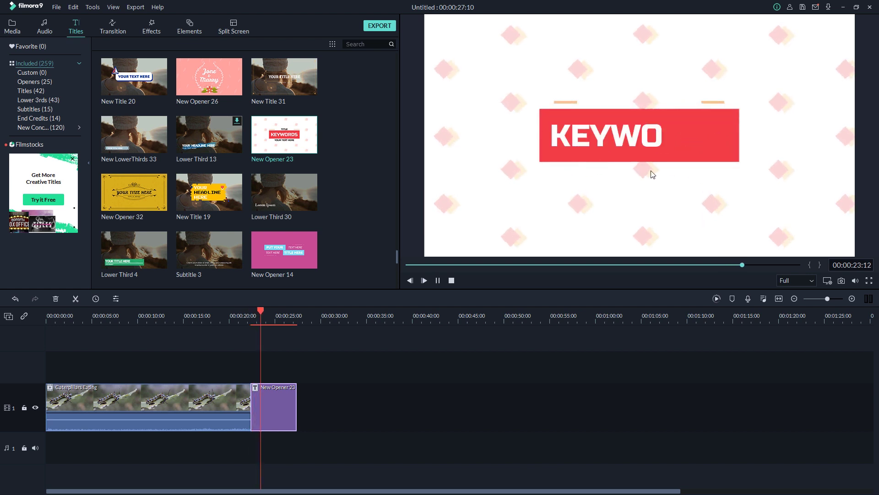
# Replace the KEYWORDS text in the New Opener 23 title with WAHLA GFX and confirm the edit
pyautogui.doubleClick(597, 133)
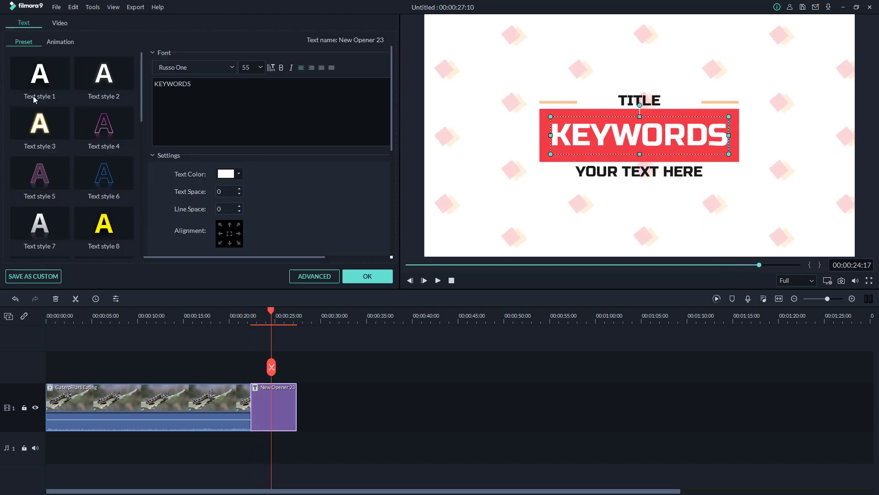
pyautogui.doubleClick(155, 85)
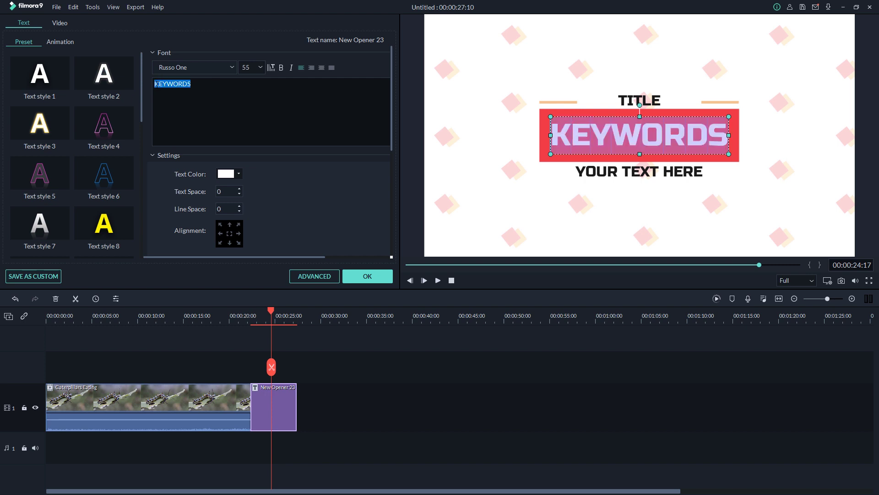
pyautogui.write('WAHLA GFX')
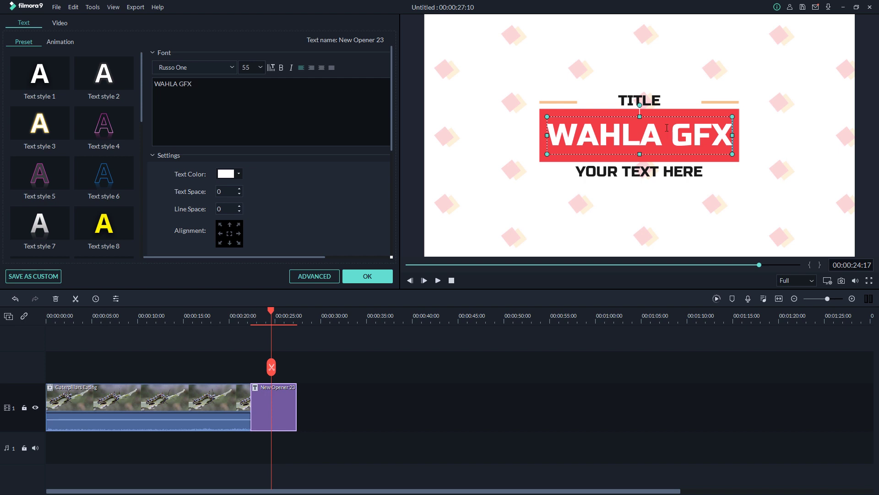
pyautogui.scroll(-3, 280, 179)
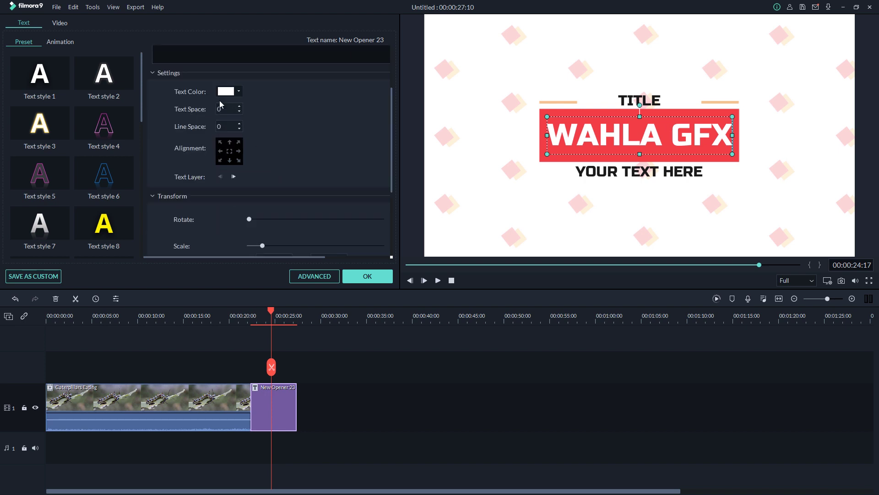
pyautogui.scroll(-2, 294, 143)
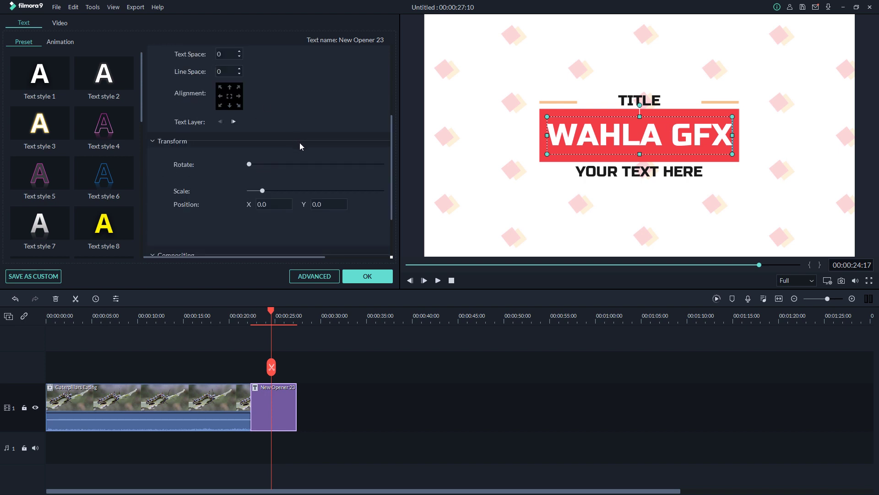
pyautogui.click(390, 280)
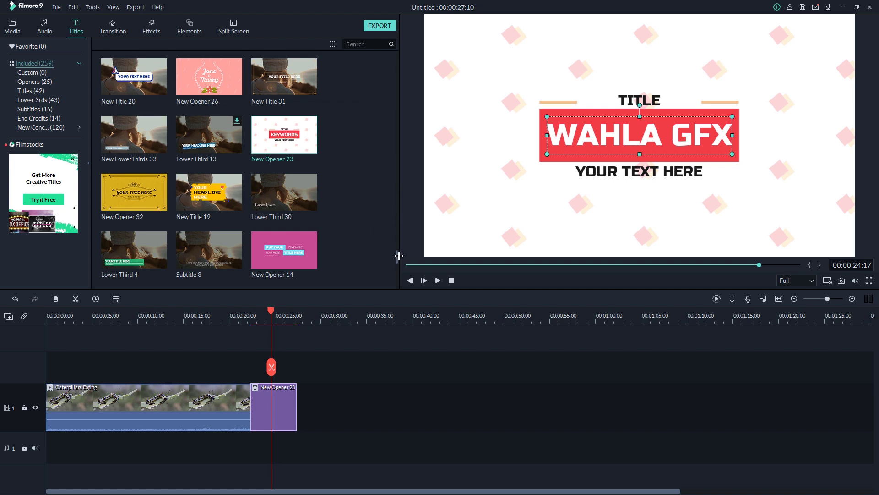
# Add the Orb Twist 1 transition at the cut between the Caterpillars Eating clip and the New Opener 23 title
pyautogui.moveTo(397, 259); pyautogui.dragTo(389, 64)
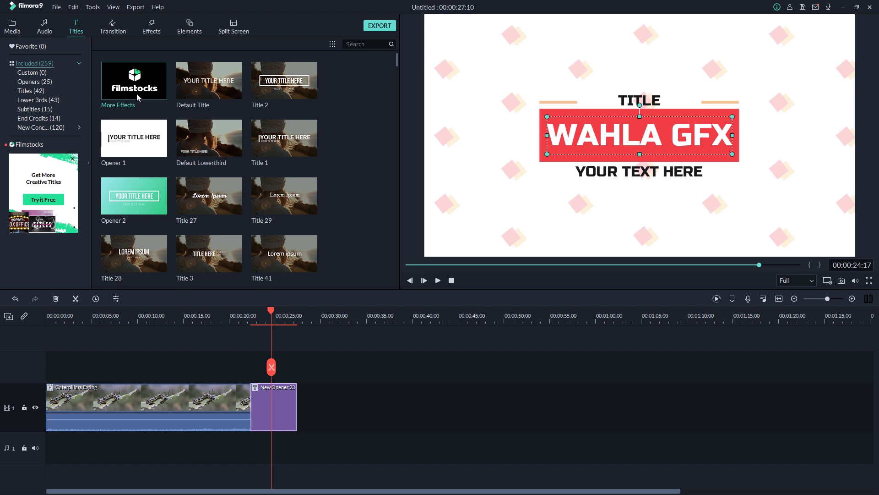
pyautogui.click(111, 33)
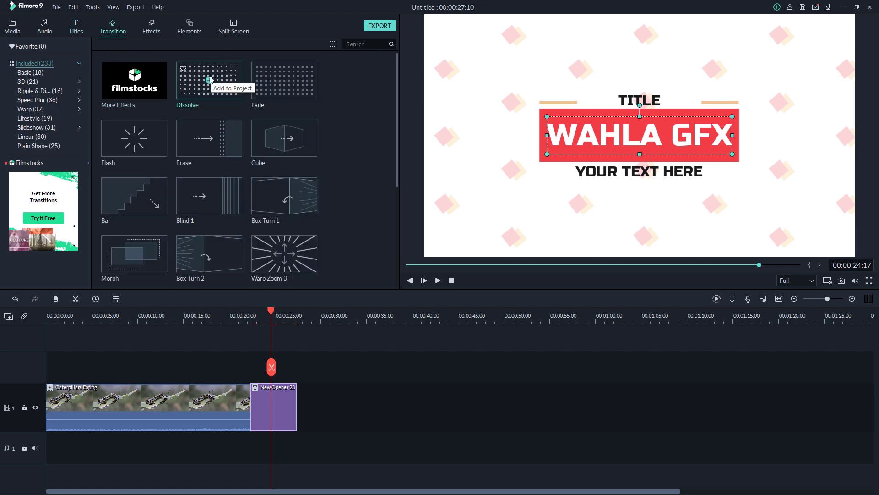
pyautogui.scroll(-5, 204, 116)
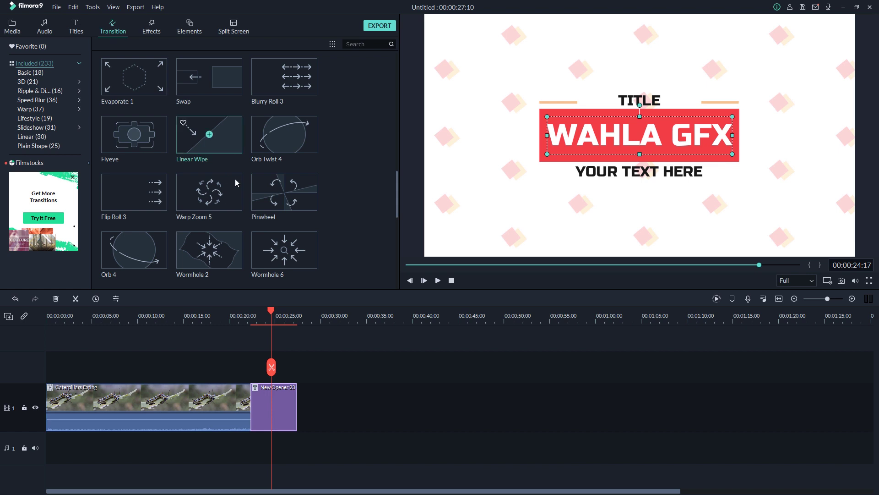
pyautogui.scroll(-6, 235, 179)
pyautogui.scroll(3, 248, 173)
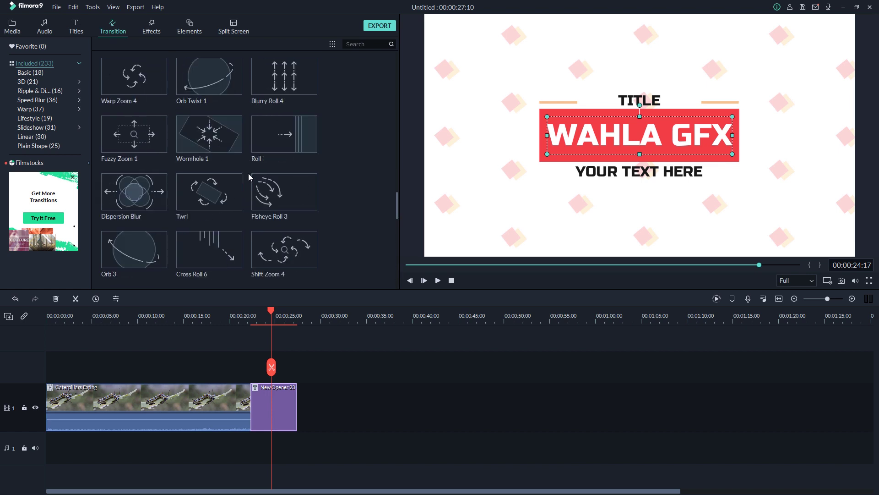
pyautogui.moveTo(231, 83); pyautogui.dragTo(251, 407)
# Play the transition from 00:00:21:06 into the title, then scrub back to 00:00:23:01
pyautogui.moveTo(270, 314); pyautogui.dragTo(240, 313)
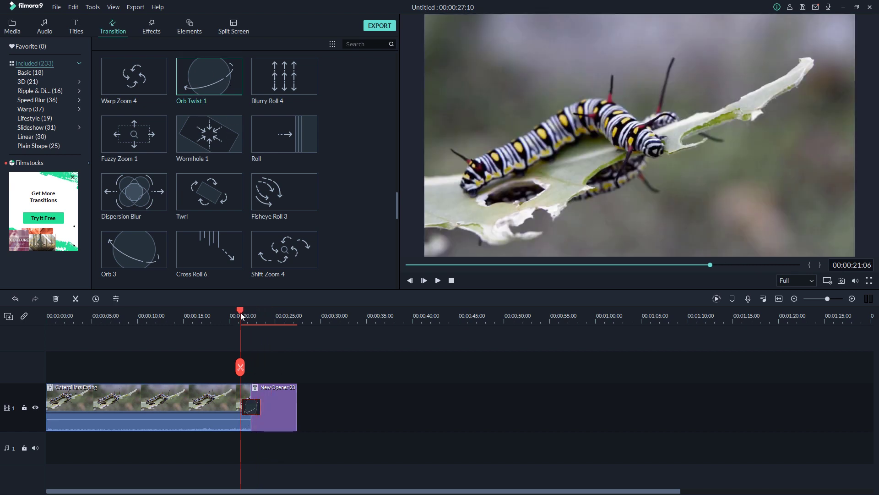
pyautogui.click(438, 280)
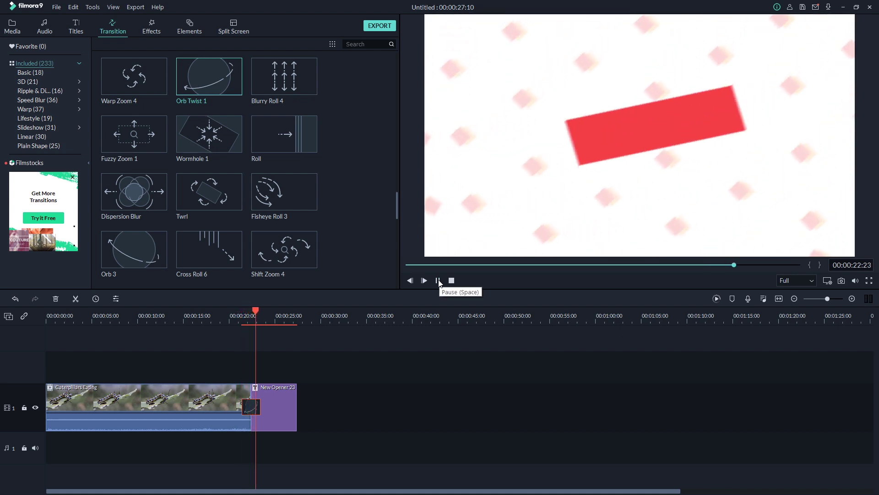
pyautogui.click(438, 281)
pyautogui.moveTo(261, 312)
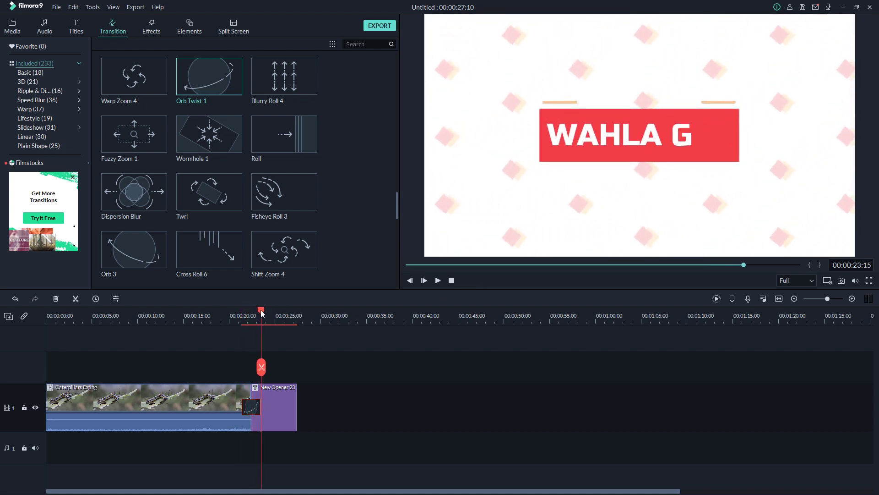
pyautogui.moveTo(262, 313)
pyautogui.mouseDown()
pyautogui.moveTo(244, 313)
pyautogui.moveTo(257, 311)
pyautogui.mouseUp()
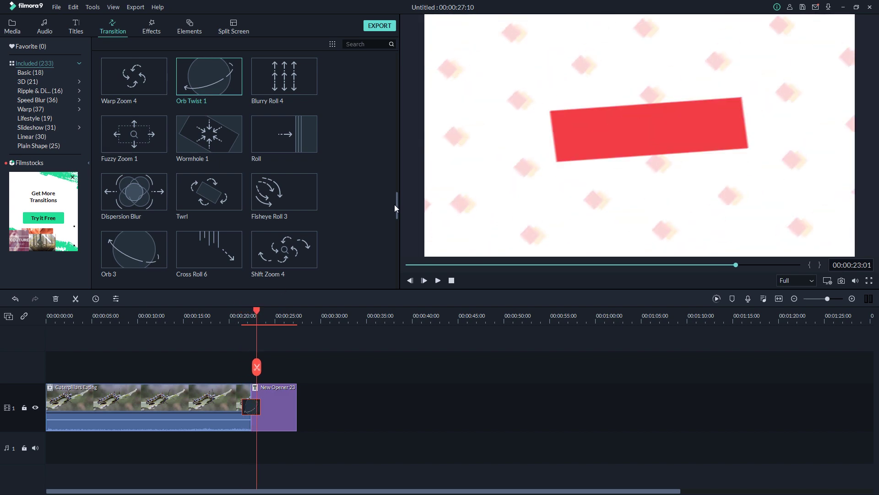
pyautogui.moveTo(397, 209); pyautogui.dragTo(393, 273)
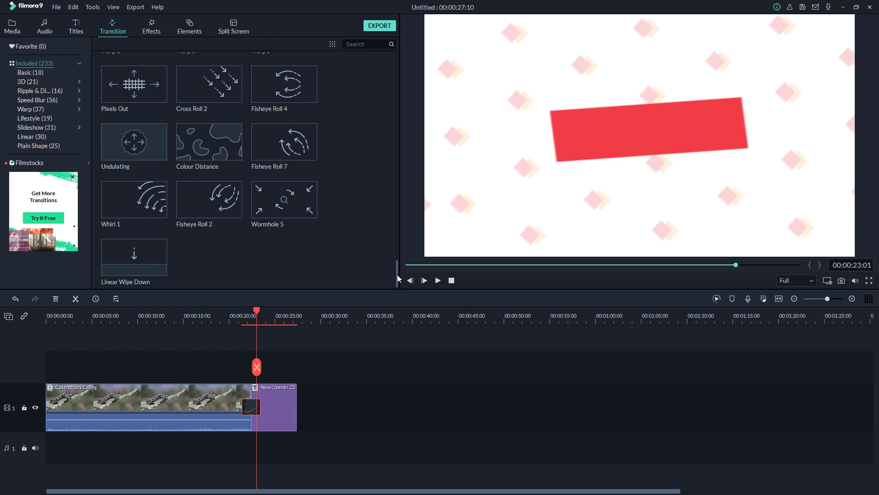
pyautogui.moveTo(397, 274); pyautogui.dragTo(396, 67)
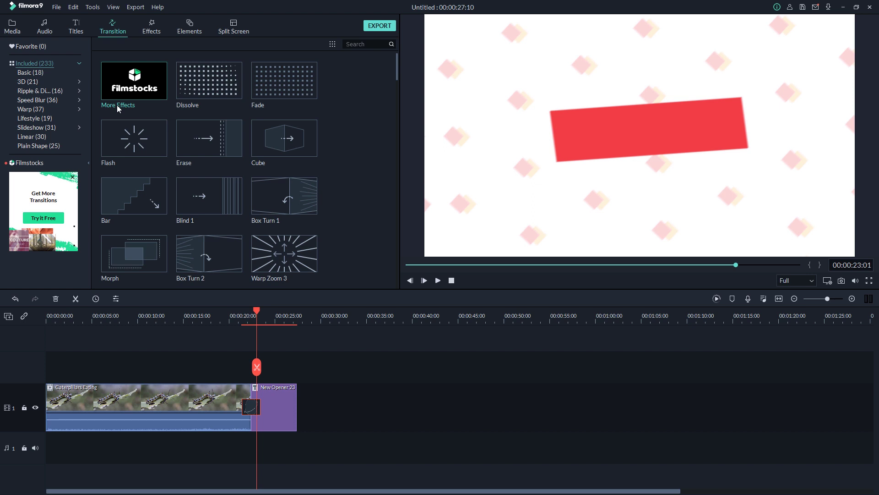
# Add the Chaos 2 effect from the Shake filters to video track 2 at about 00:00:15:00 and play it over the Caterpillars Eating clip
pyautogui.click(153, 27)
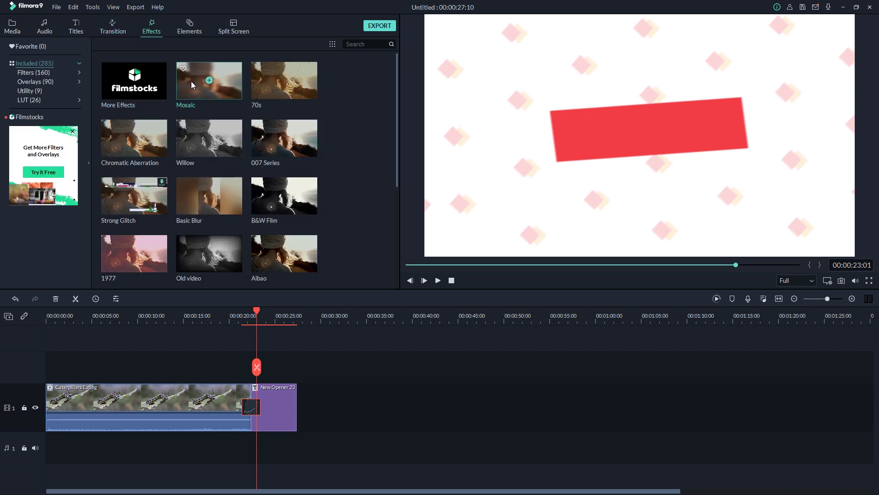
pyautogui.moveTo(396, 108); pyautogui.dragTo(418, 91)
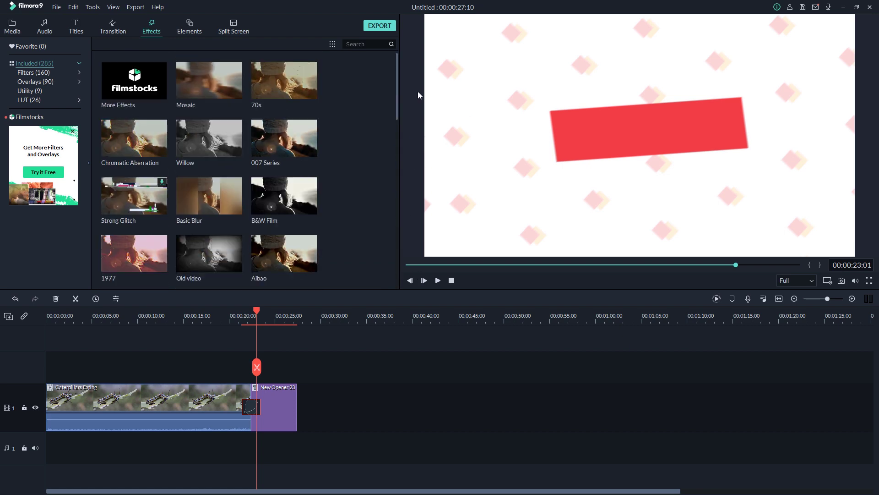
pyautogui.click(46, 72)
pyautogui.click(79, 73)
pyautogui.click(49, 82)
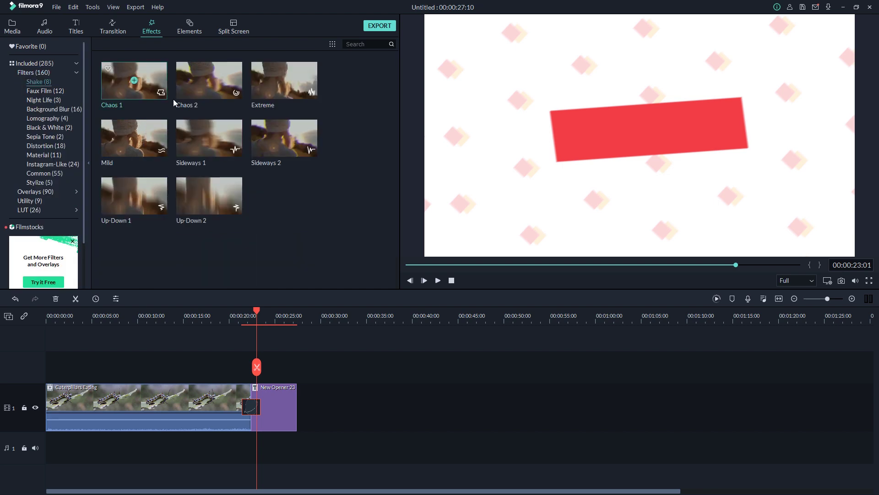
pyautogui.moveTo(241, 92); pyautogui.dragTo(195, 368)
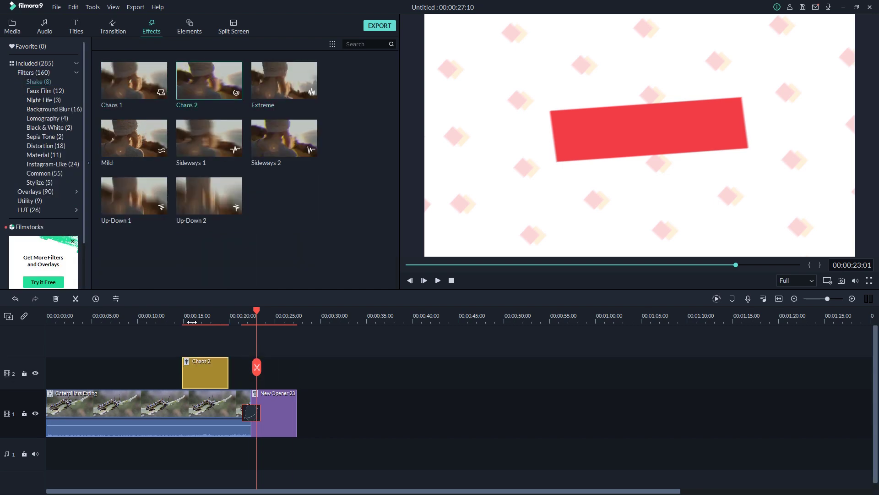
pyautogui.click(195, 312)
pyautogui.moveTo(195, 312); pyautogui.dragTo(174, 310)
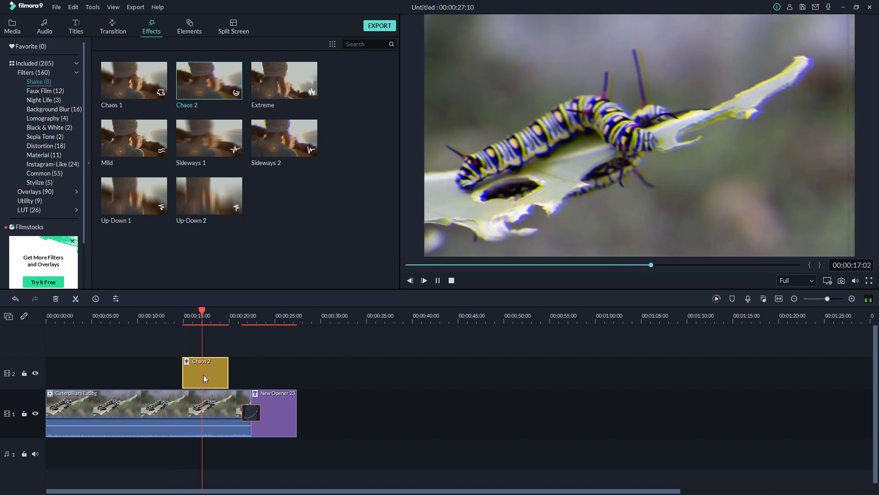
pyautogui.press('space')
# View the Chaos 2 effect's settings, close them without changes, and delete the effect from video track 2
pyautogui.doubleClick(213, 382)
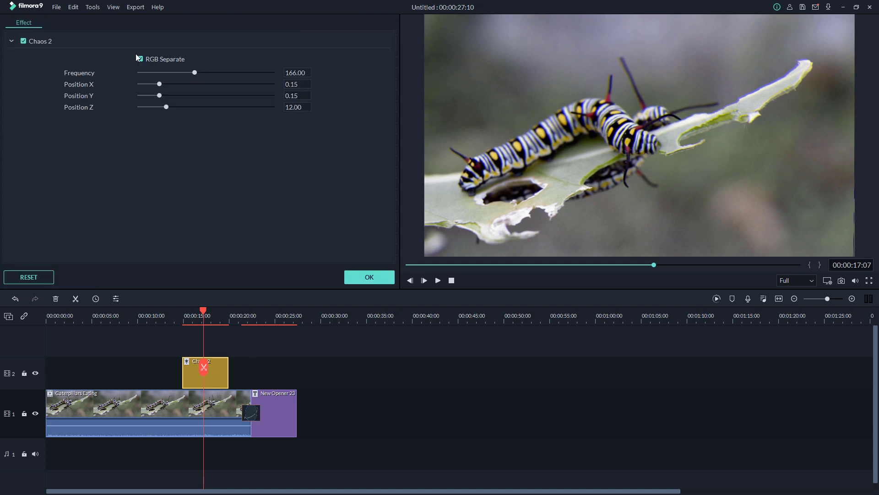
pyautogui.click(367, 278)
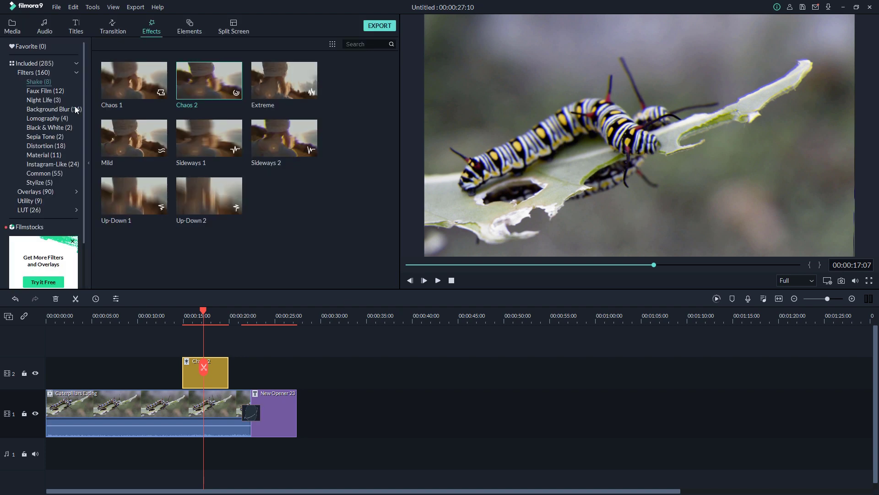
pyautogui.press('Delete')
# Add the Element Love 4 element to video track 2 at about 00:00:13:00 and play it over the caterpillar clip
pyautogui.click(192, 29)
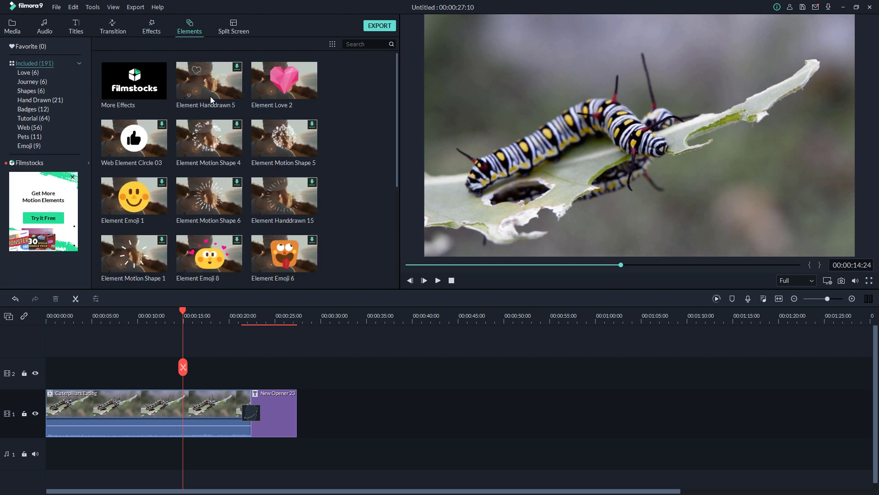
pyautogui.scroll(-10, 316, 187)
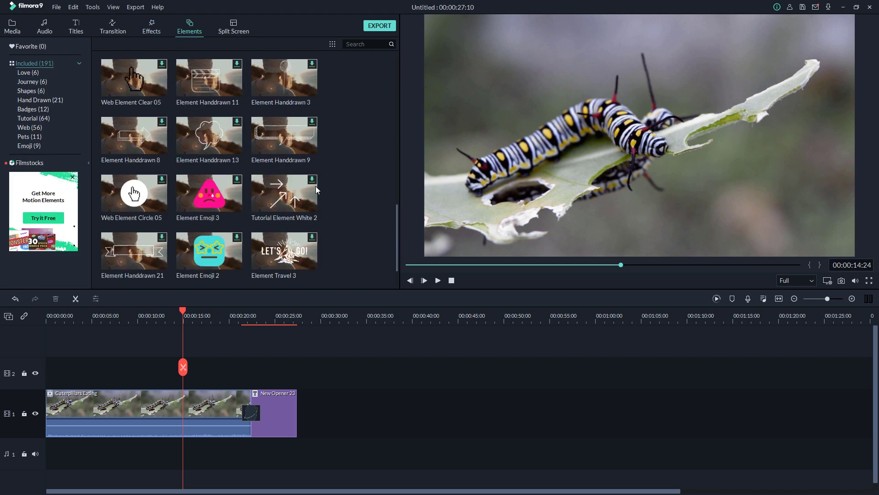
pyautogui.scroll(3, 315, 186)
pyautogui.moveTo(315, 186); pyautogui.dragTo(189, 366)
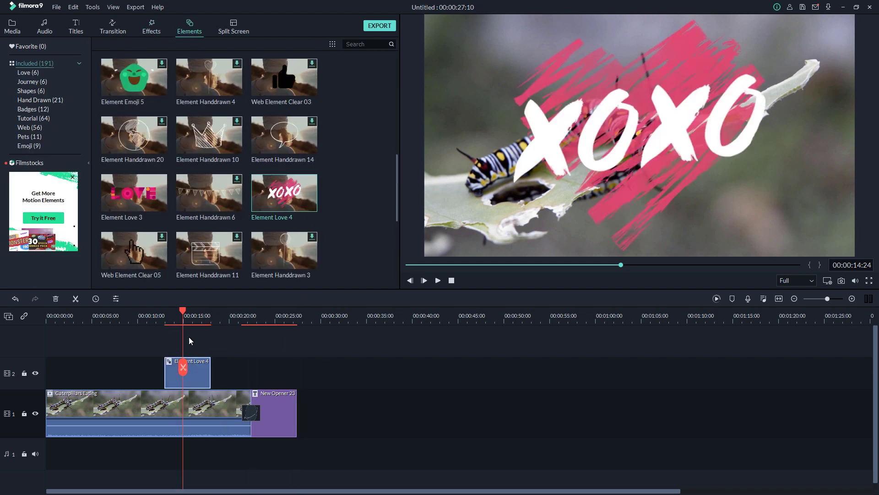
pyautogui.moveTo(183, 310); pyautogui.dragTo(164, 311)
pyautogui.press('space')
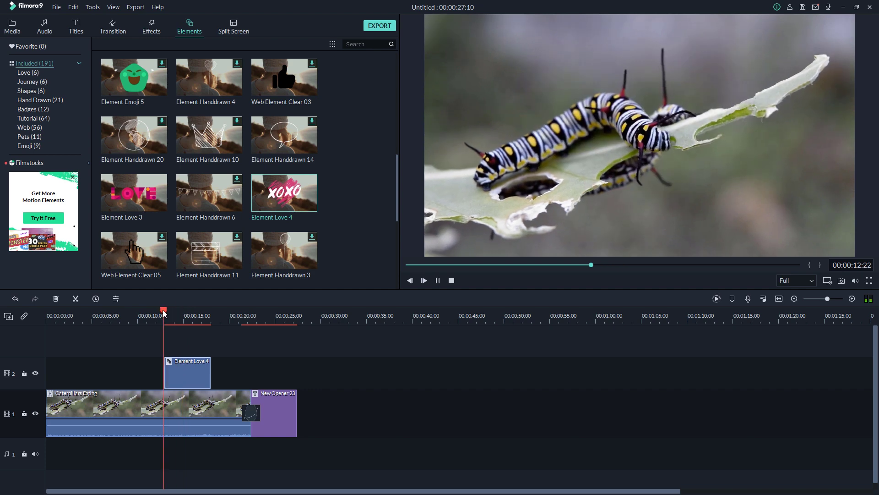
# View the Element Love 4 clip's video settings, close them without changes, and remove the element from video track 2
pyautogui.doubleClick(187, 373)
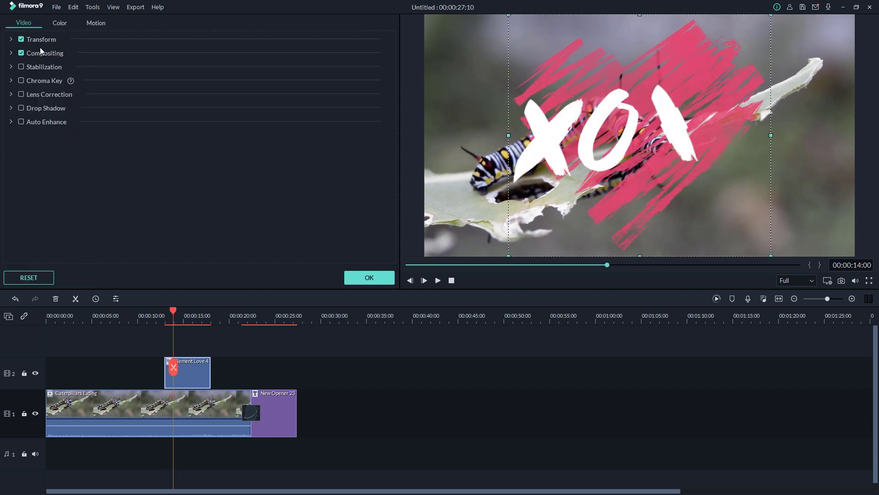
pyautogui.click(358, 279)
pyautogui.press('space')
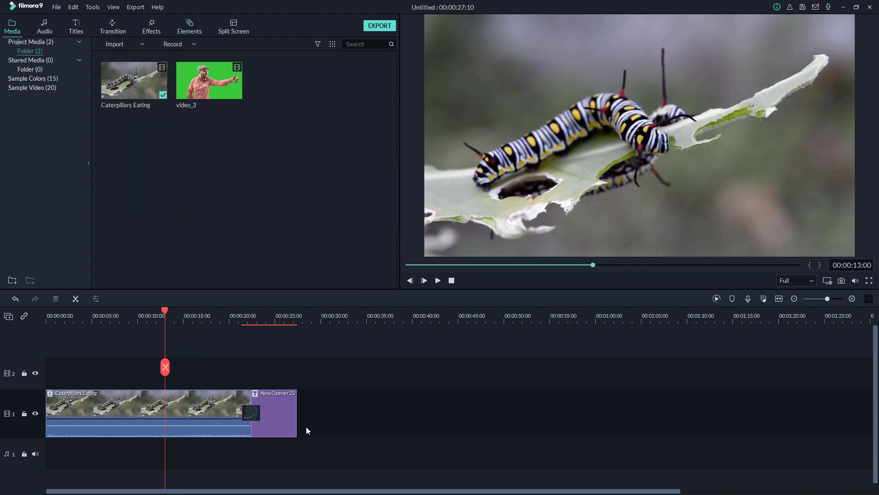
# Delete the New Opener 23 title from video track 1 and return the playhead to the start of the timeline
pyautogui.click(287, 429)
pyautogui.press('Delete')
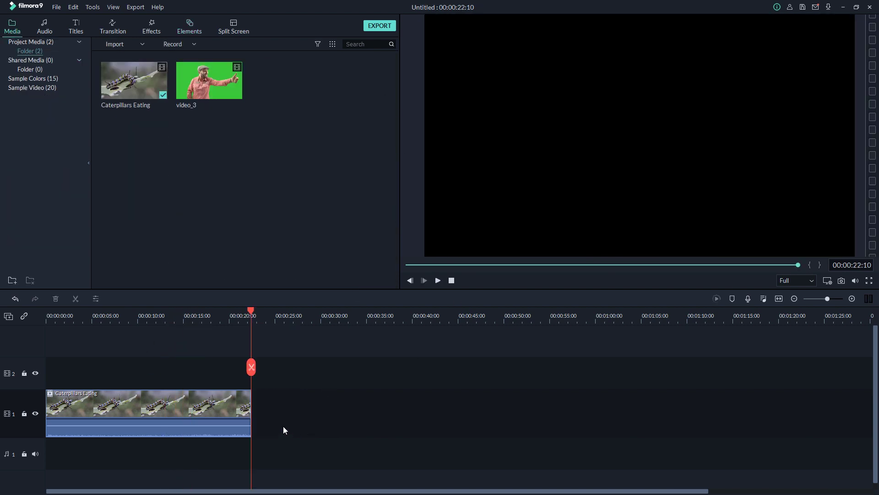
pyautogui.moveTo(253, 311); pyautogui.dragTo(171, 316)
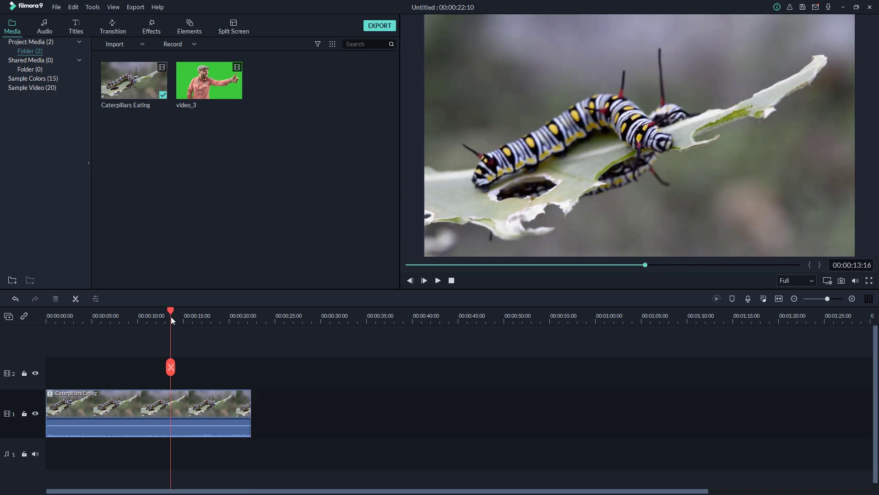
pyautogui.moveTo(171, 317); pyautogui.dragTo(1, 379)
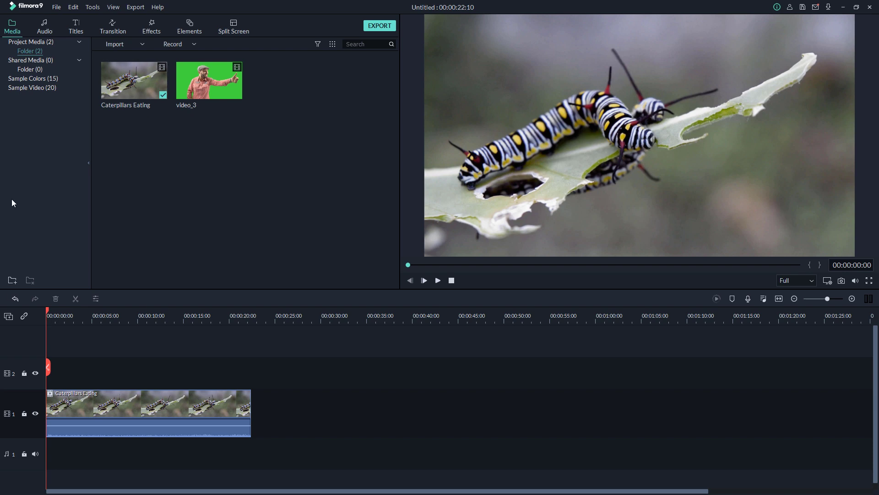
# Place the playhead at 00:00:12:18 over the Caterpillars Eating clip
pyautogui.scroll(1, 138, 314)
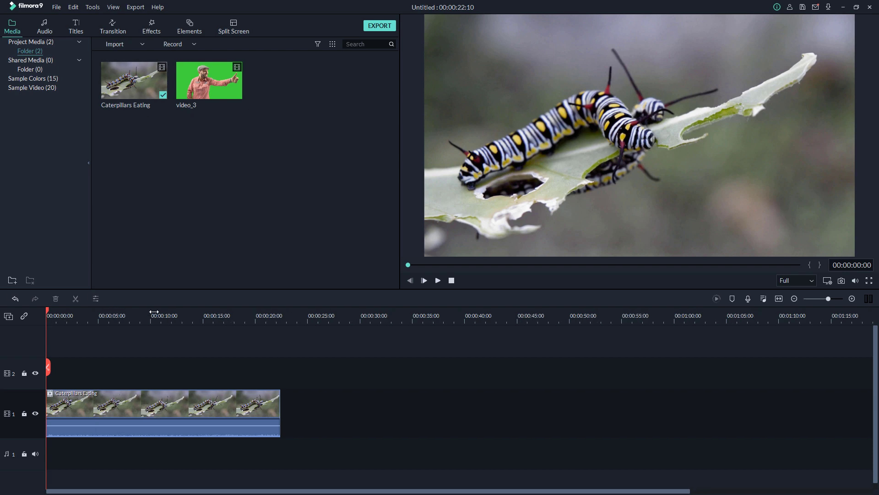
pyautogui.click(154, 315)
pyautogui.moveTo(158, 323); pyautogui.dragTo(179, 324)
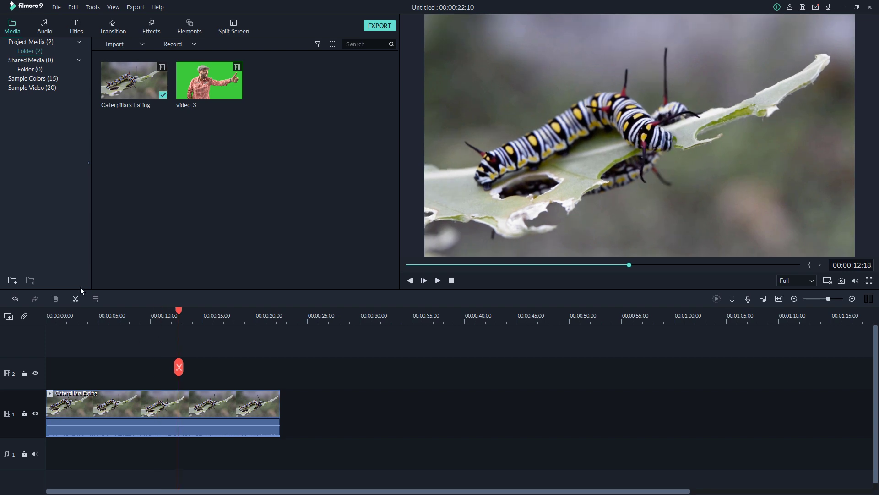